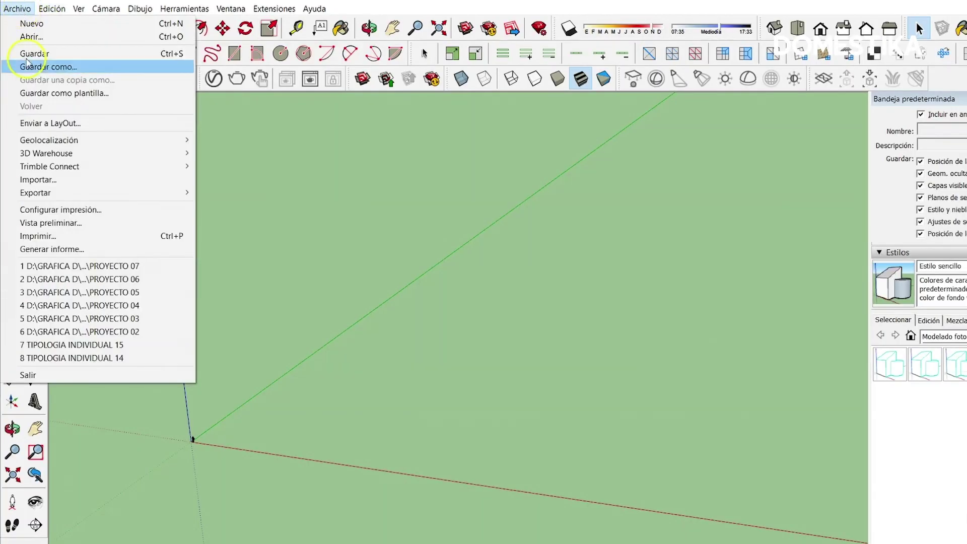
Open the Import dialog, pick PLANO CAD 2D 05, and browse the file-type filter list
{"action": "left_click", "coordinate": [61, 179]}
{"action": "left_click", "coordinate": [398, 171]}
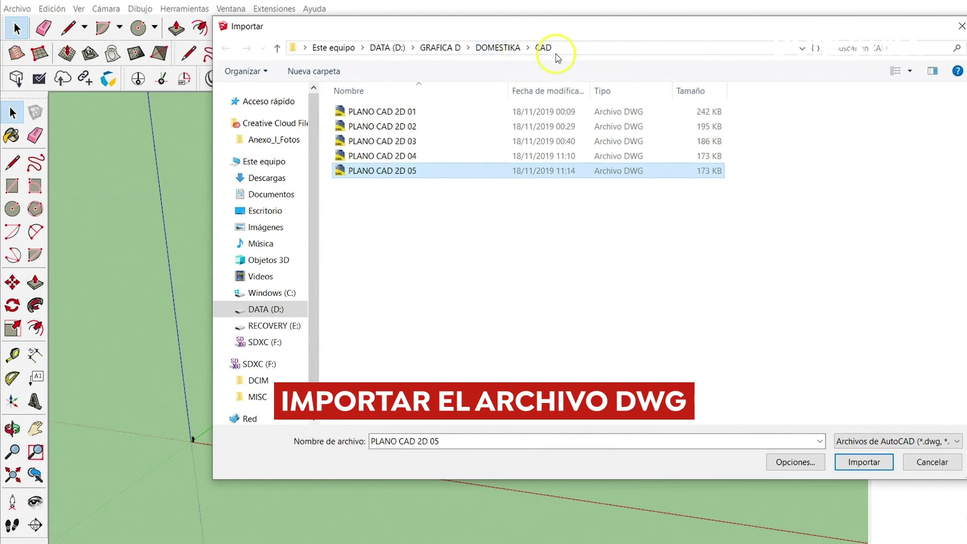
{"action": "left_click", "coordinate": [401, 171]}
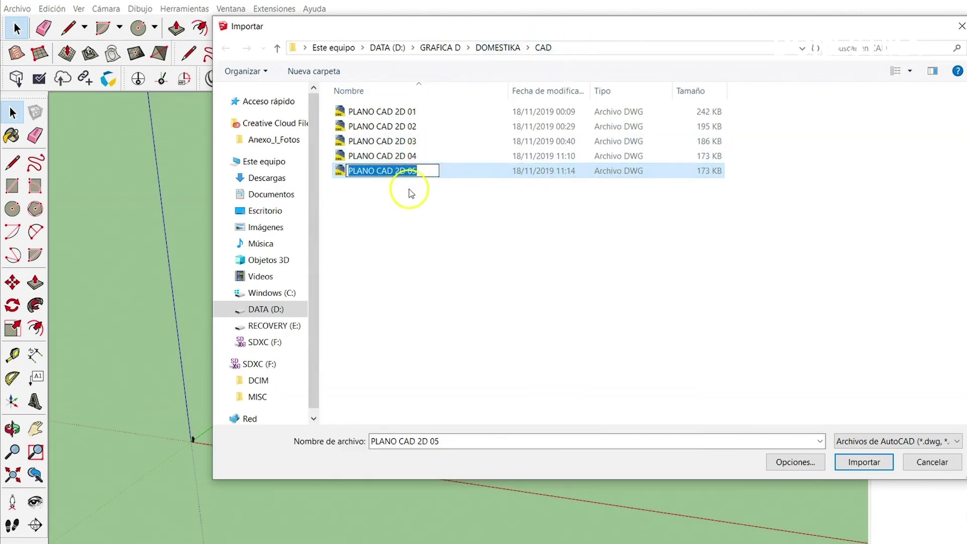
{"action": "left_click", "coordinate": [810, 406]}
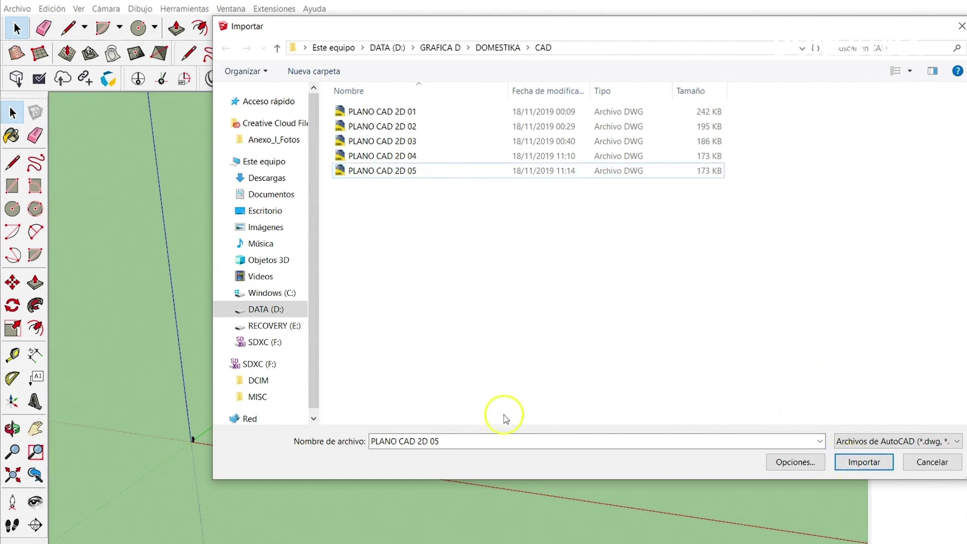
{"action": "left_click", "coordinate": [914, 442]}
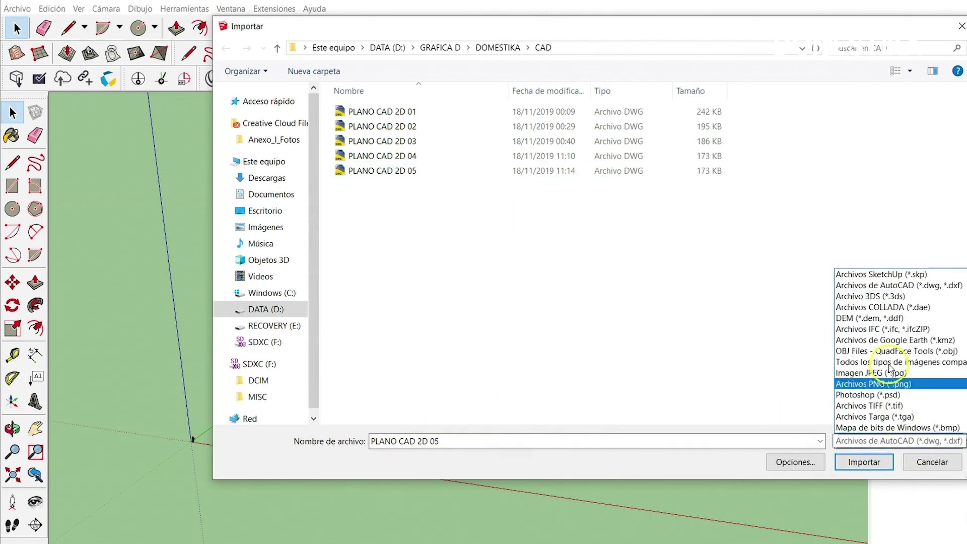
{"action": "left_click", "coordinate": [881, 374]}
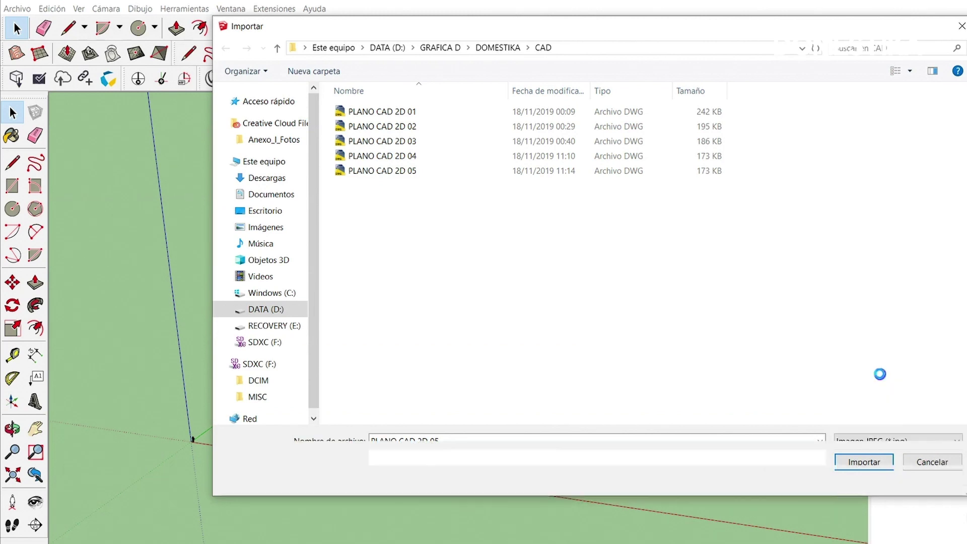
{"action": "left_click", "coordinate": [889, 499]}
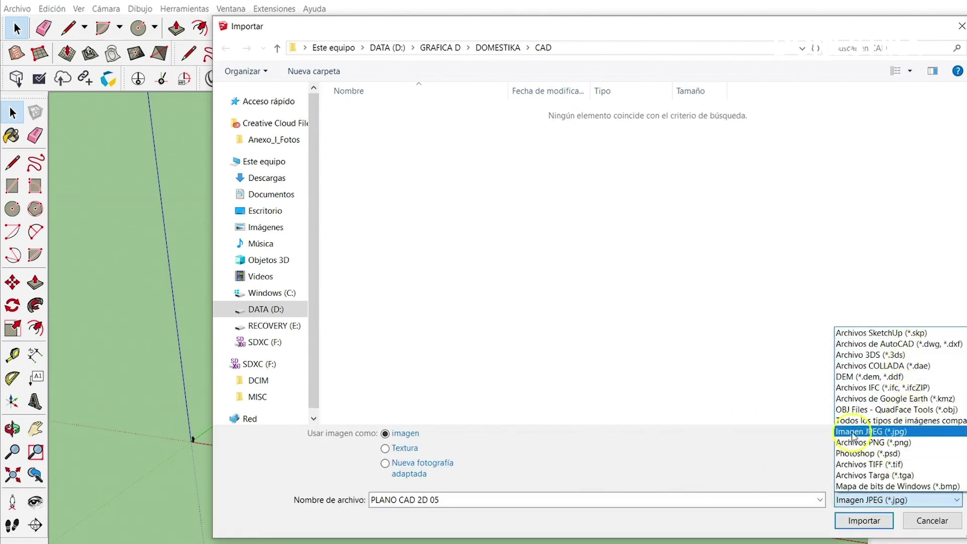
{"action": "left_click", "coordinate": [898, 497]}
{"action": "scroll", "coordinate": [897, 483], "scroll_direction": "down", "scroll_amount": 1}
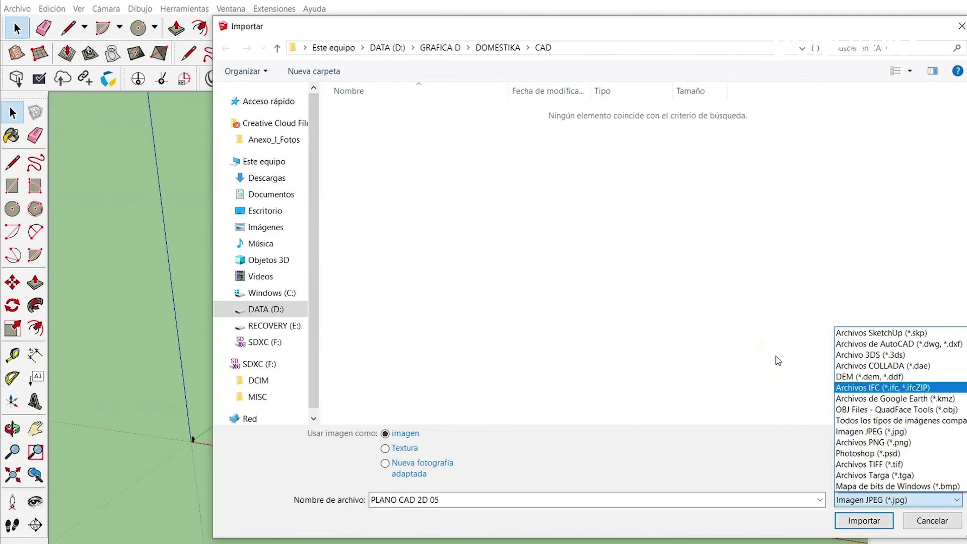
{"action": "left_click", "coordinate": [761, 365]}
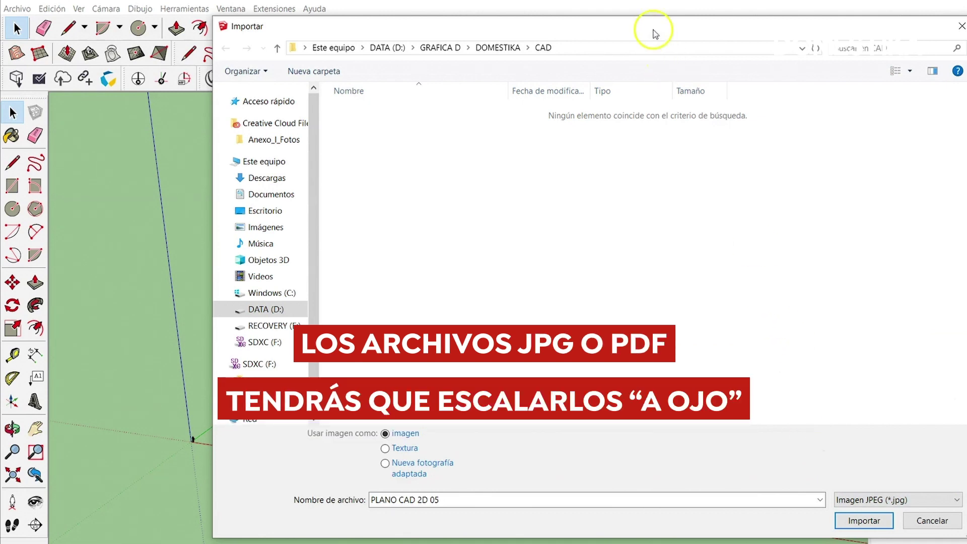
Set the file filter to AutoCAD files and import PLANO CAD 2D 05
{"action": "left_click", "coordinate": [768, 493]}
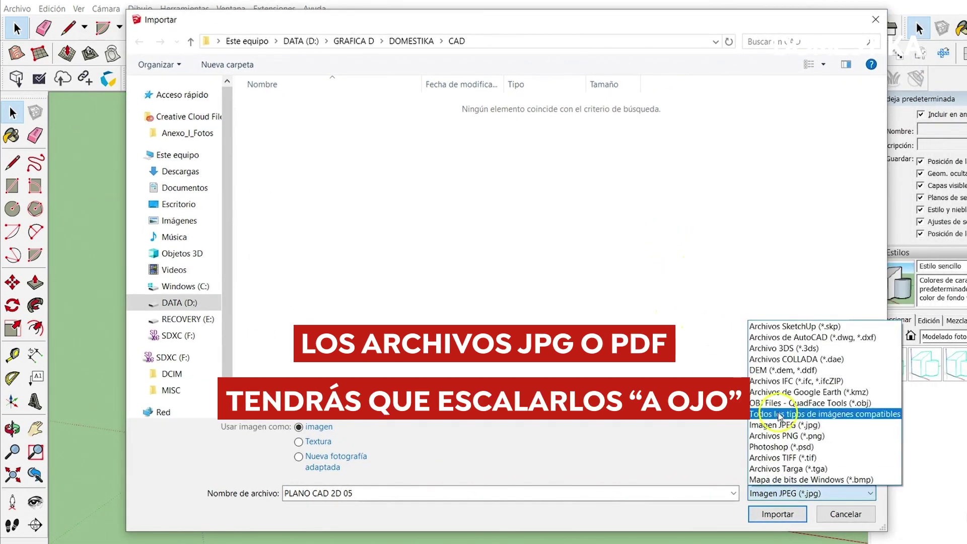
{"action": "left_click", "coordinate": [830, 338]}
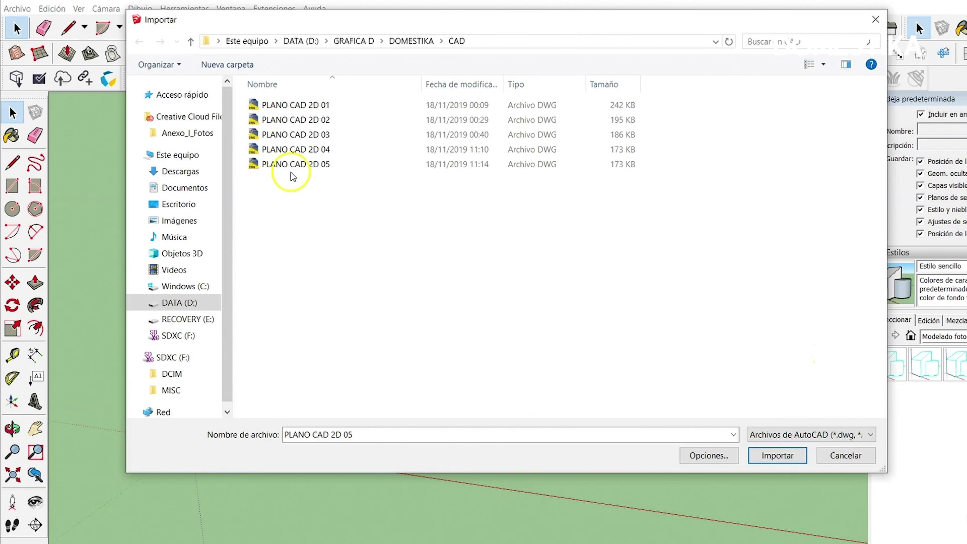
{"action": "left_click", "coordinate": [294, 169]}
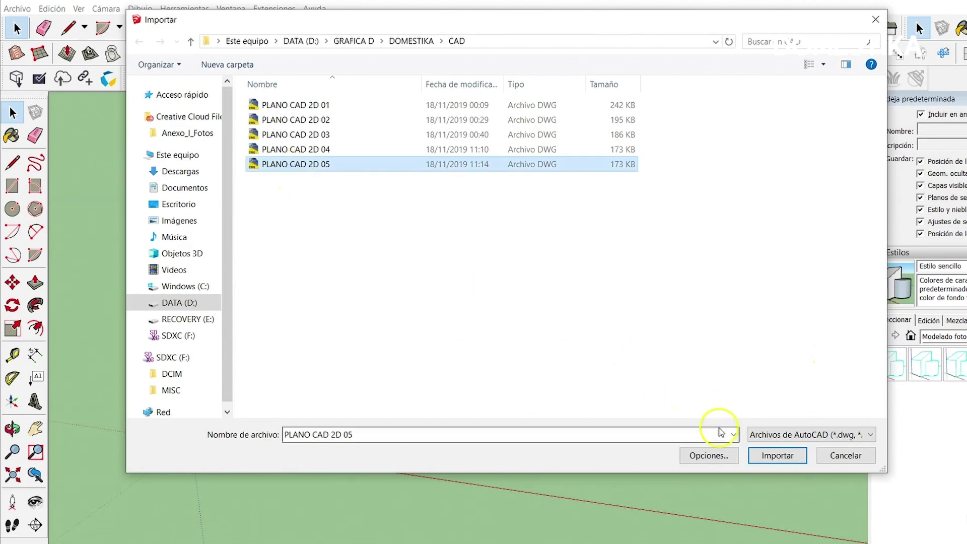
{"action": "left_click", "coordinate": [771, 460]}
Review the imported entity counts and close the import results summary
{"action": "mouse_move", "coordinate": [467, 204]}
{"action": "left_mouse_down"}
{"action": "mouse_move", "coordinate": [499, 240]}
{"action": "mouse_move", "coordinate": [436, 320]}
{"action": "left_mouse_up"}
{"action": "right_click", "coordinate": [527, 218]}
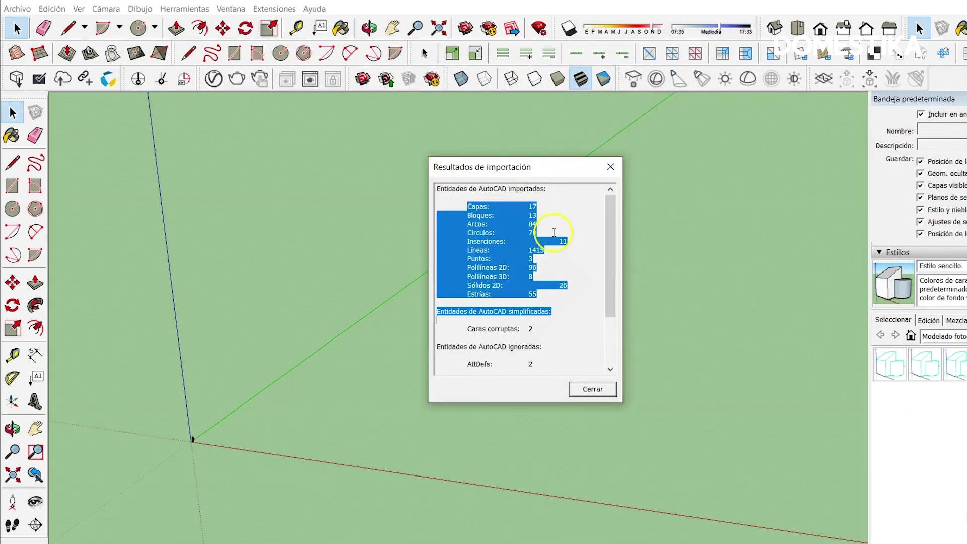
{"action": "left_click", "coordinate": [556, 345]}
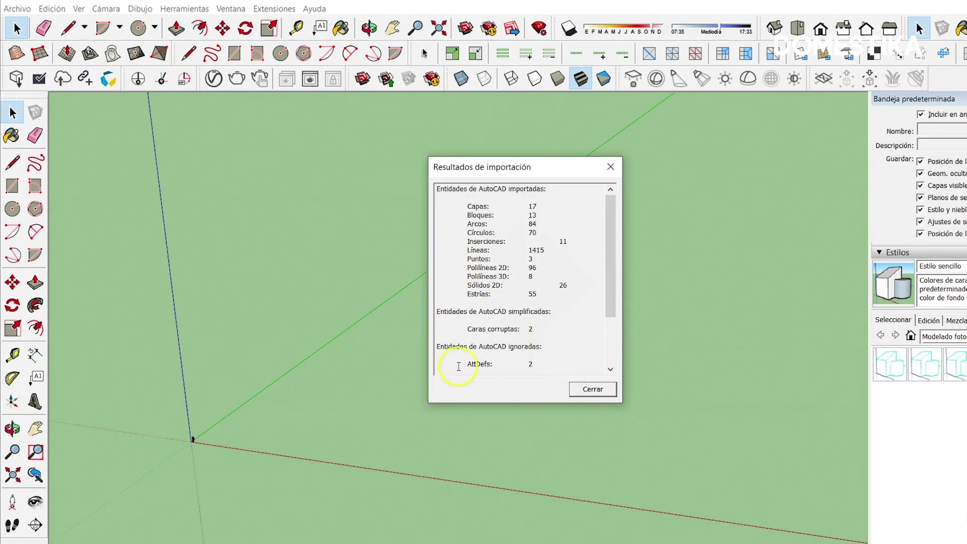
{"action": "left_click", "coordinate": [590, 385]}
Orbit and zoom down onto a plan view of the imported drawings
{"action": "scroll", "coordinate": [438, 352], "scroll_direction": "up", "scroll_amount": 2}
{"action": "scroll", "coordinate": [331, 427], "scroll_direction": "up", "scroll_amount": 3}
{"action": "middle_click_drag", "start_coordinate": [331, 427], "coordinate": [432, 449]}
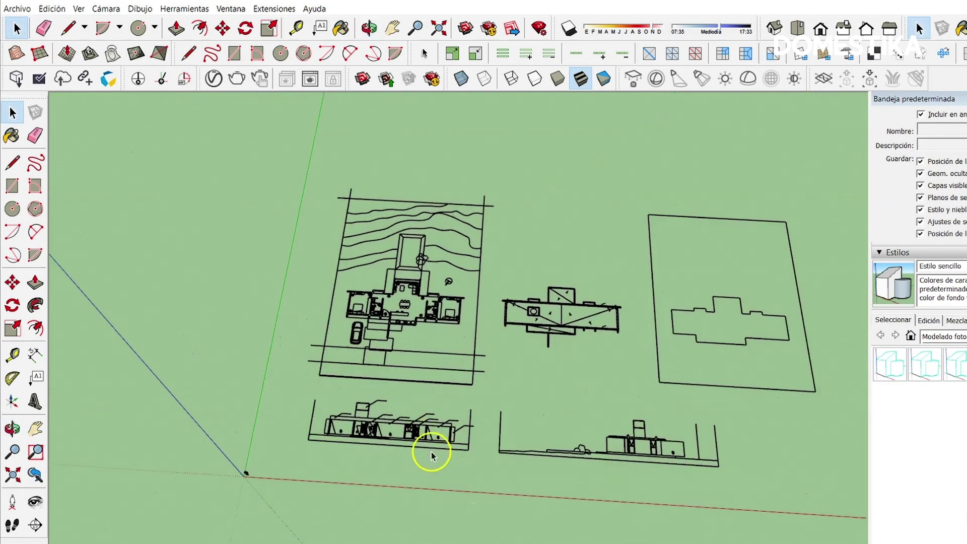
{"action": "scroll", "coordinate": [436, 382], "scroll_direction": "down", "scroll_amount": 2}
{"action": "mouse_move", "coordinate": [438, 320]}
{"action": "middle_mouse_down"}
{"action": "mouse_move", "coordinate": [456, 383]}
{"action": "mouse_move", "coordinate": [318, 432]}
{"action": "middle_mouse_up"}
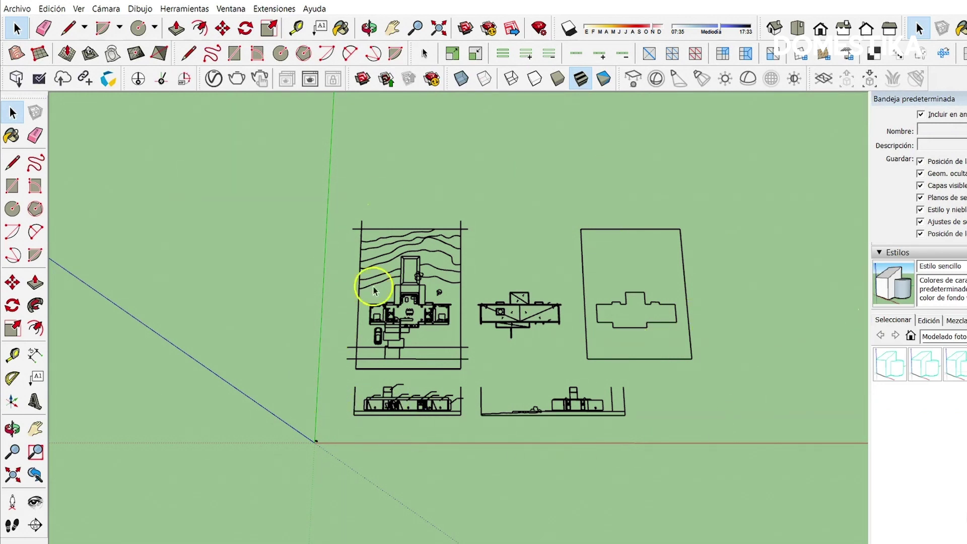
{"action": "scroll", "coordinate": [407, 274], "scroll_direction": "up", "scroll_amount": 1}
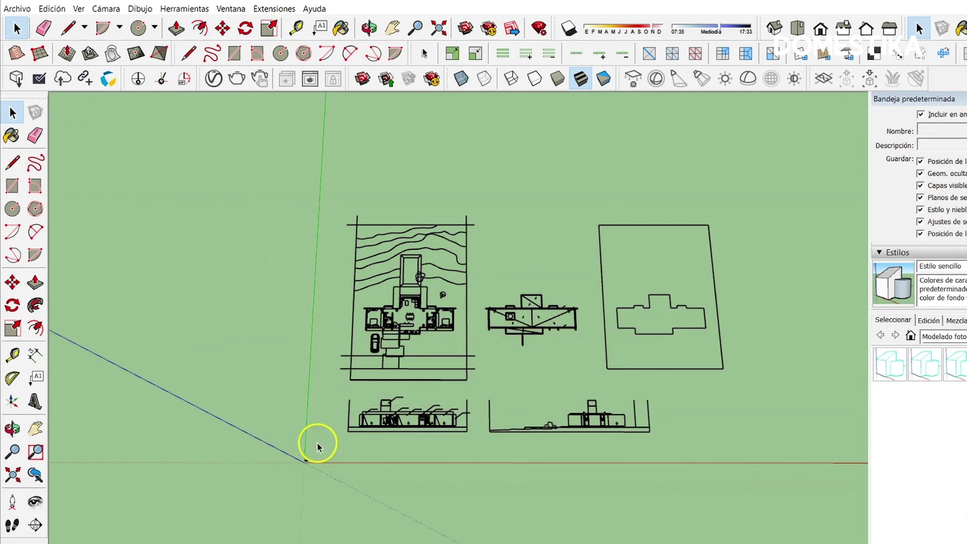
{"action": "scroll", "coordinate": [427, 431], "scroll_direction": "up", "scroll_amount": 2}
Orbit into a tilted perspective over the whole imported site plan
{"action": "mouse_move", "coordinate": [427, 431]}
{"action": "middle_mouse_down"}
{"action": "mouse_move", "coordinate": [460, 297]}
{"action": "mouse_move", "coordinate": [355, 282]}
{"action": "mouse_move", "coordinate": [503, 339]}
{"action": "mouse_move", "coordinate": [736, 277]}
{"action": "mouse_move", "coordinate": [465, 297]}
{"action": "middle_mouse_up"}
{"action": "scroll", "coordinate": [355, 282], "scroll_direction": "up", "scroll_amount": 2}
{"action": "scroll", "coordinate": [322, 276], "scroll_direction": "up", "scroll_amount": 2}
{"action": "scroll", "coordinate": [331, 280], "scroll_direction": "up", "scroll_amount": 2}
{"action": "scroll", "coordinate": [360, 283], "scroll_direction": "up", "scroll_amount": 3}
{"action": "scroll", "coordinate": [466, 297], "scroll_direction": "down", "scroll_amount": 5}
{"action": "mouse_move", "coordinate": [416, 276]}
{"action": "middle_mouse_down"}
{"action": "mouse_move", "coordinate": [460, 377]}
{"action": "mouse_move", "coordinate": [375, 281]}
{"action": "mouse_move", "coordinate": [515, 303]}
{"action": "mouse_move", "coordinate": [377, 341]}
{"action": "mouse_move", "coordinate": [409, 379]}
{"action": "mouse_move", "coordinate": [474, 391]}
{"action": "mouse_move", "coordinate": [453, 302]}
{"action": "middle_mouse_up"}
{"action": "scroll", "coordinate": [375, 281], "scroll_direction": "down", "scroll_amount": 3}
{"action": "scroll", "coordinate": [377, 341], "scroll_direction": "down", "scroll_amount": 3}
{"action": "scroll", "coordinate": [448, 280], "scroll_direction": "up", "scroll_amount": 3}
{"action": "scroll", "coordinate": [511, 308], "scroll_direction": "up", "scroll_amount": 3}
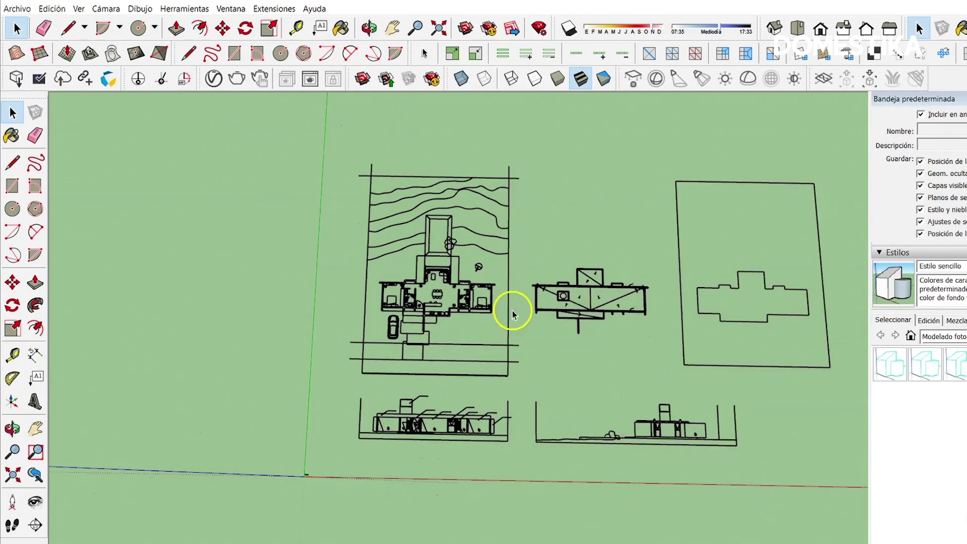
{"action": "scroll", "coordinate": [516, 329], "scroll_direction": "up", "scroll_amount": 2}
{"action": "scroll", "coordinate": [400, 324], "scroll_direction": "down", "scroll_amount": 1}
{"action": "scroll", "coordinate": [406, 302], "scroll_direction": "up", "scroll_amount": 3}
{"action": "mouse_move", "coordinate": [406, 302]}
{"action": "middle_mouse_down"}
{"action": "mouse_move", "coordinate": [357, 277]}
{"action": "mouse_move", "coordinate": [388, 240]}
{"action": "middle_mouse_up"}
Turn off profile edges so the drawing lines display thin
{"action": "left_click", "coordinate": [82, 9]}
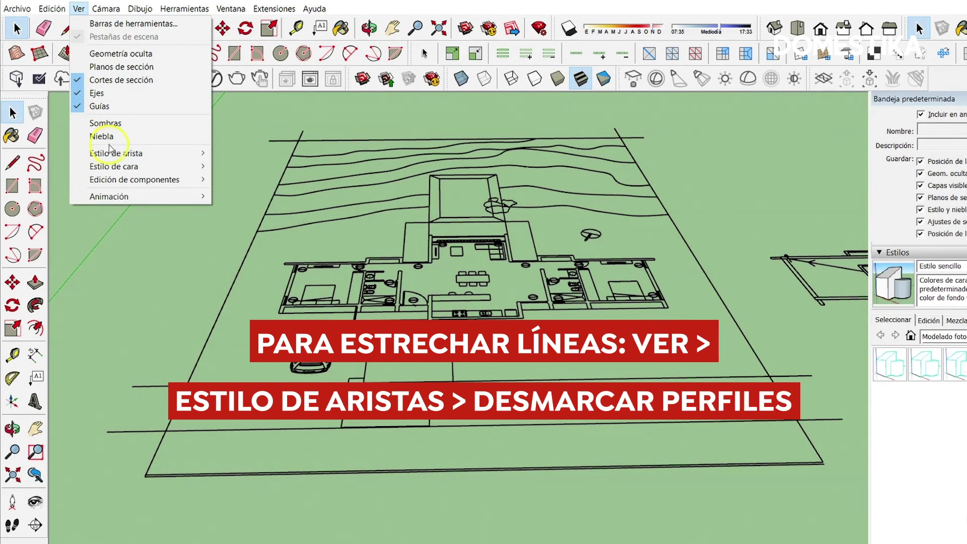
{"action": "mouse_move", "coordinate": [116, 153]}
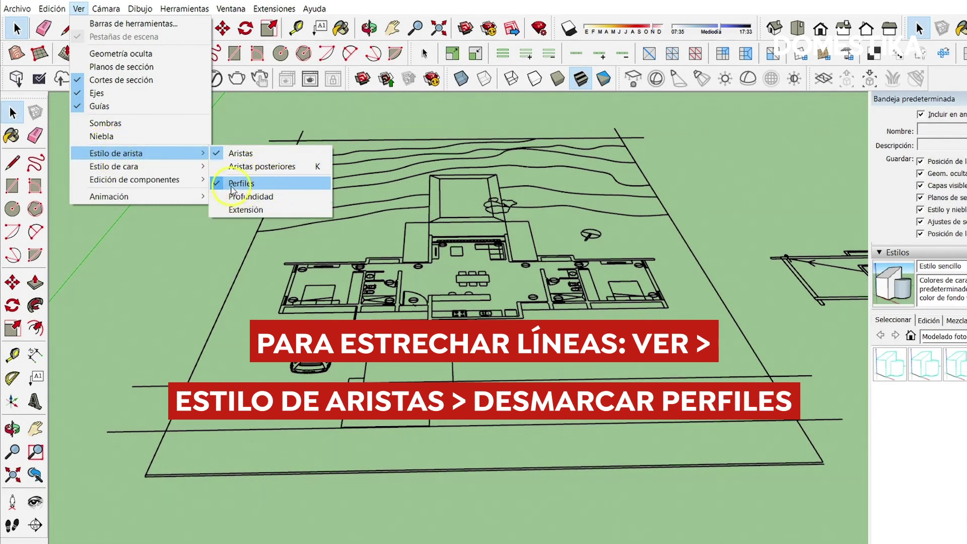
{"action": "left_click", "coordinate": [257, 183]}
{"action": "middle_click_drag", "start_coordinate": [367, 281], "coordinate": [451, 398]}
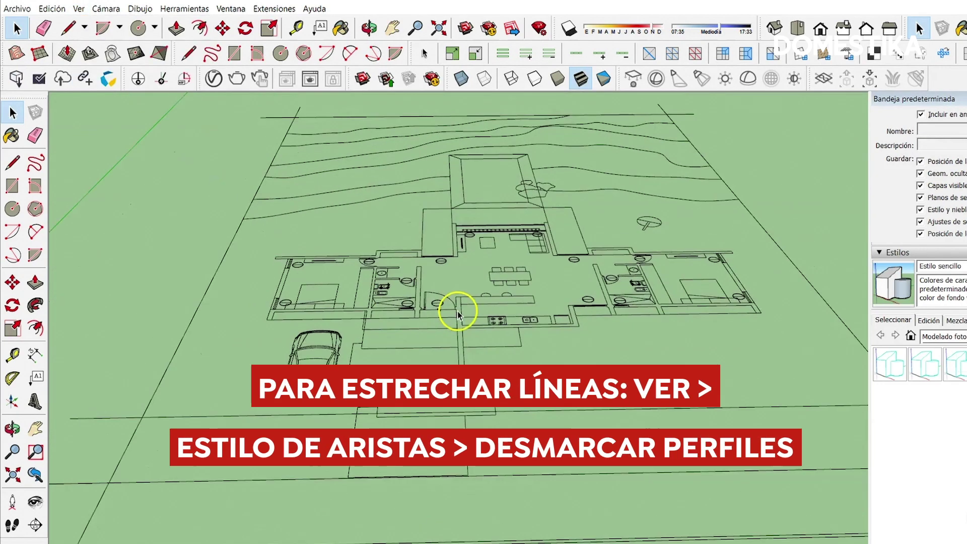
{"action": "scroll", "coordinate": [451, 398], "scroll_direction": "down", "scroll_amount": 8}
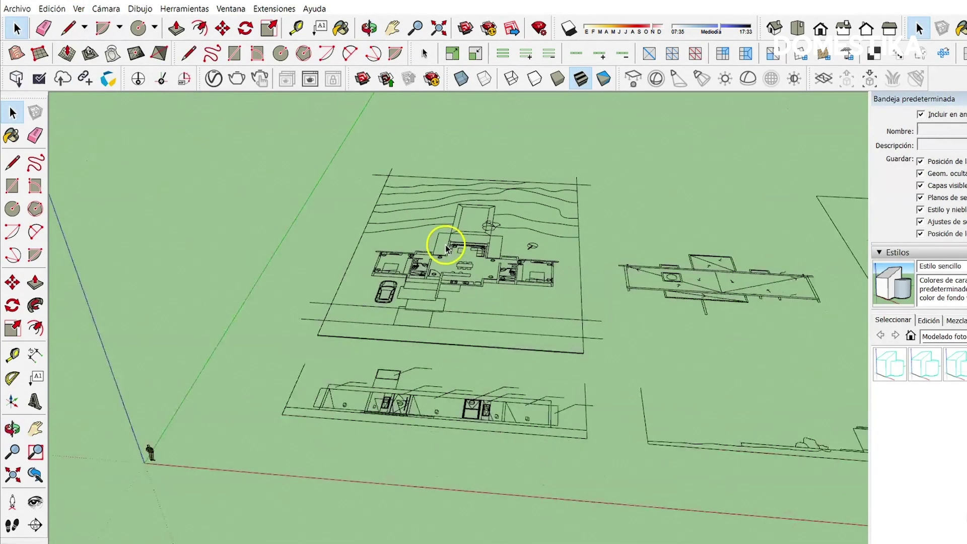
{"action": "left_click_drag", "start_coordinate": [461, 296], "coordinate": [389, 270]}
{"action": "scroll", "coordinate": [386, 270], "scroll_direction": "down", "scroll_amount": 3}
Select the imported drawing group and move it to a new position
{"action": "key", "text": "space"}
{"action": "left_click", "coordinate": [418, 257]}
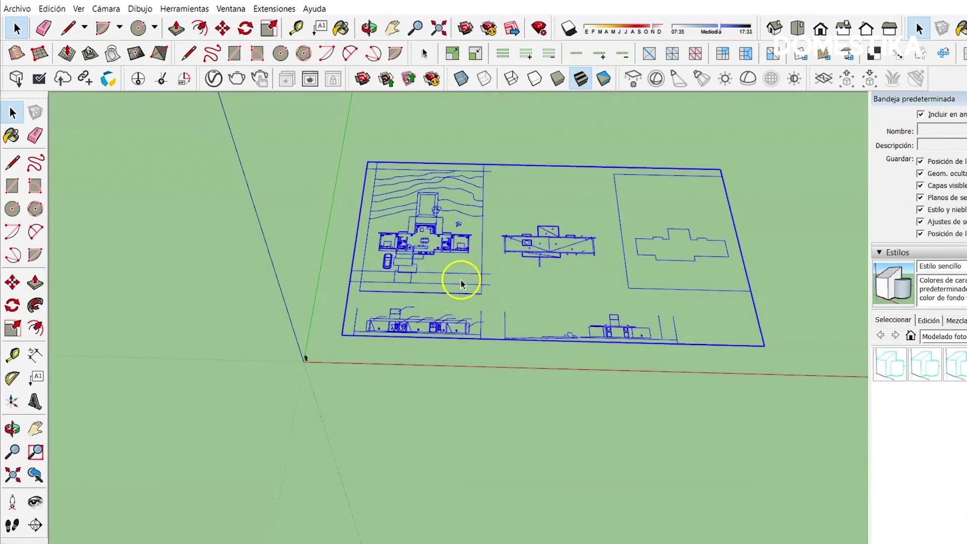
{"action": "key", "text": "m"}
{"action": "left_click", "coordinate": [479, 298]}
{"action": "left_click", "coordinate": [486, 245]}
Rotate the imported drawings so they sit square with the axes
{"action": "key", "text": "q"}
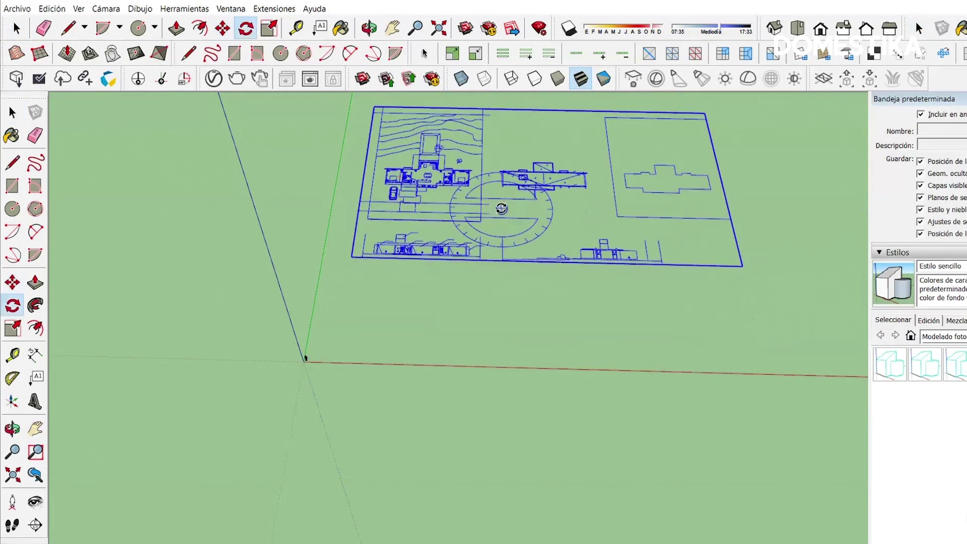
{"action": "left_click", "coordinate": [501, 207]}
{"action": "left_click", "coordinate": [553, 207]}
{"action": "left_click", "coordinate": [578, 204]}
{"action": "scroll", "coordinate": [507, 216], "scroll_direction": "down", "scroll_amount": 2}
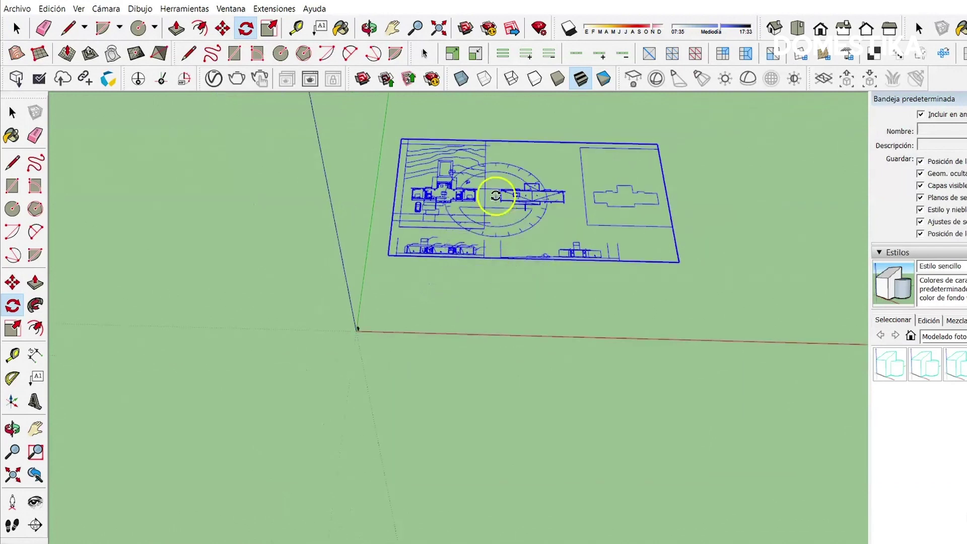
{"action": "key", "text": "space"}
{"action": "scroll", "coordinate": [477, 191], "scroll_direction": "up", "scroll_amount": 3}
{"action": "scroll", "coordinate": [399, 237], "scroll_direction": "up", "scroll_amount": 2}
{"action": "scroll", "coordinate": [410, 309], "scroll_direction": "up", "scroll_amount": 2}
{"action": "scroll", "coordinate": [403, 307], "scroll_direction": "up", "scroll_amount": 1}
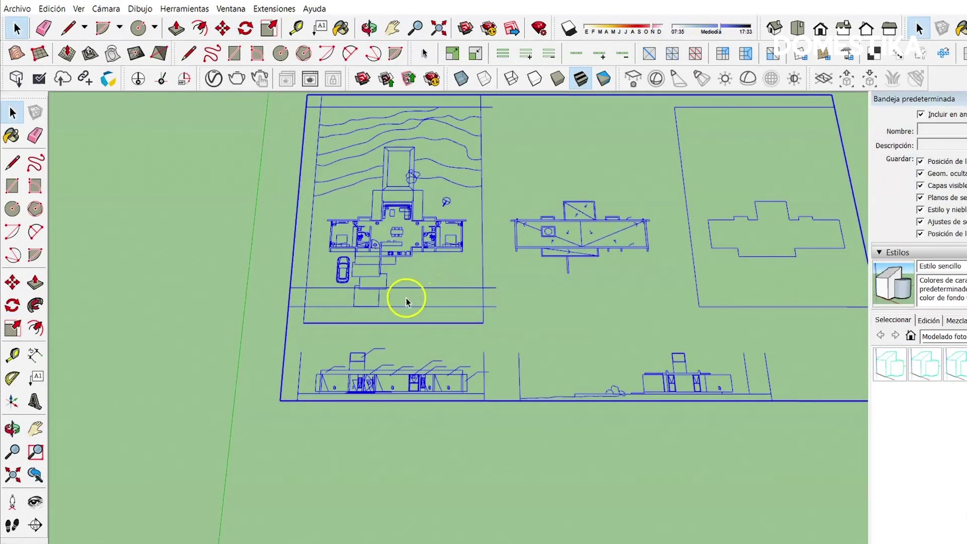
{"action": "scroll", "coordinate": [406, 301], "scroll_direction": "up", "scroll_amount": 2}
{"action": "scroll", "coordinate": [372, 233], "scroll_direction": "up", "scroll_amount": 2}
{"action": "mouse_move", "coordinate": [371, 234]}
{"action": "middle_mouse_down"}
{"action": "mouse_move", "coordinate": [460, 216]}
{"action": "mouse_move", "coordinate": [559, 264]}
{"action": "mouse_move", "coordinate": [589, 243]}
{"action": "mouse_move", "coordinate": [501, 280]}
{"action": "mouse_move", "coordinate": [356, 300]}
{"action": "middle_mouse_up"}
Check the drawing group's context menu, deselect, and orbit toward a top-down view
{"action": "right_click", "coordinate": [365, 270]}
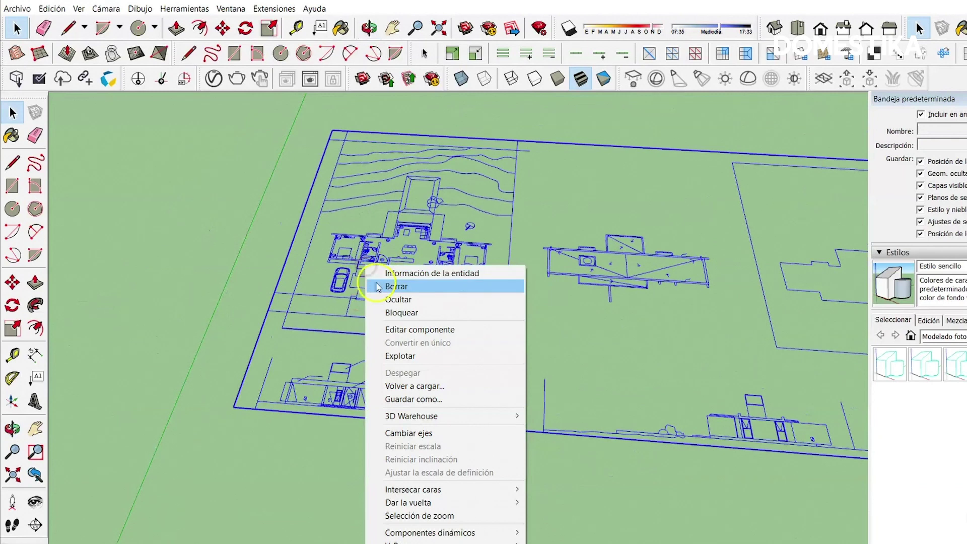
{"action": "left_click", "coordinate": [289, 453]}
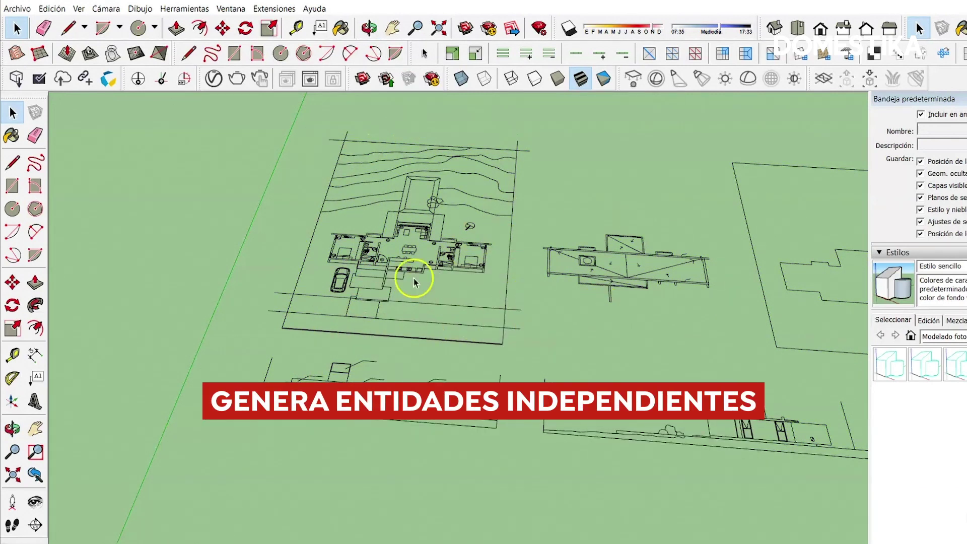
{"action": "scroll", "coordinate": [409, 282], "scroll_direction": "down", "scroll_amount": 2}
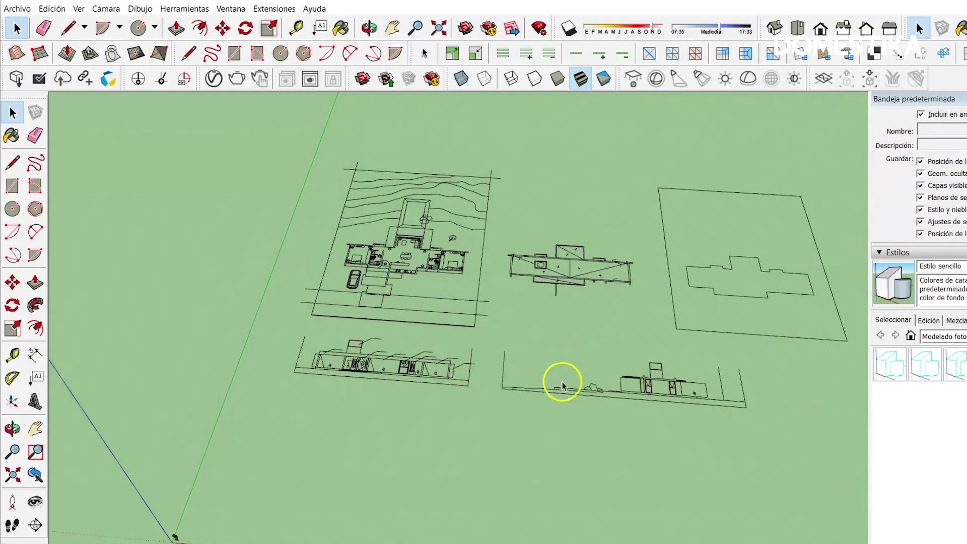
{"action": "middle_click_drag", "start_coordinate": [389, 284], "coordinate": [399, 334]}
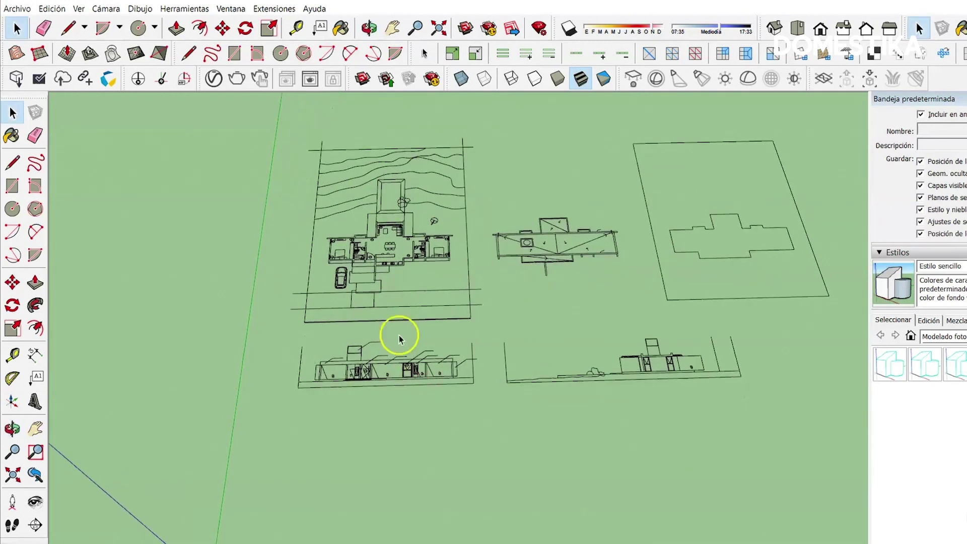
{"action": "scroll", "coordinate": [579, 372], "scroll_direction": "up", "scroll_amount": 2}
{"action": "scroll", "coordinate": [701, 399], "scroll_direction": "down", "scroll_amount": 3}
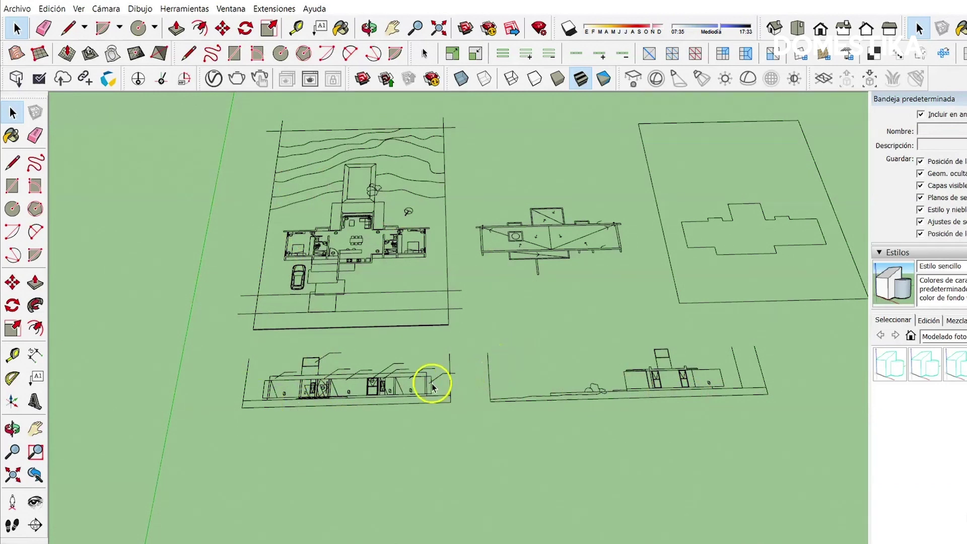
{"action": "scroll", "coordinate": [431, 385], "scroll_direction": "up", "scroll_amount": 1}
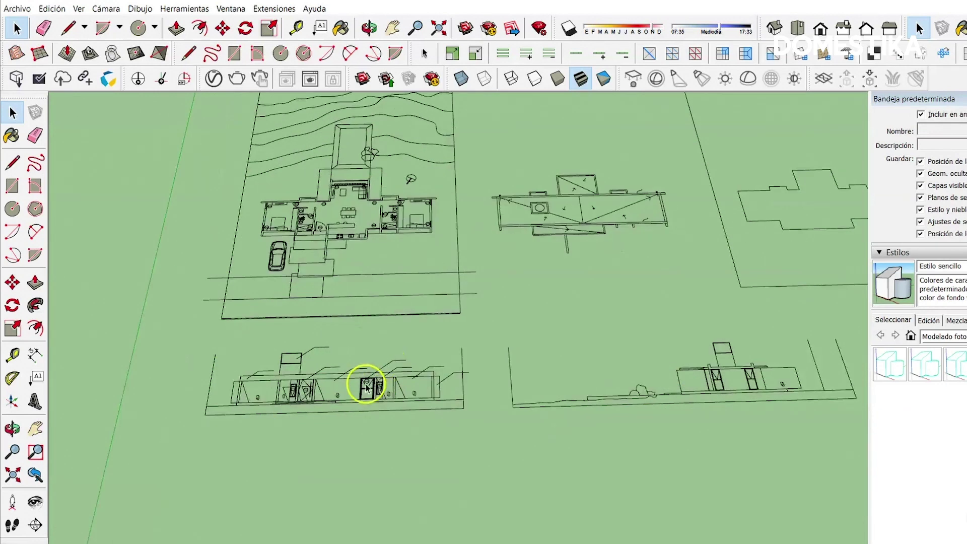
Select the imported DWG group and explode it into loose linework
{"action": "left_click", "coordinate": [369, 383]}
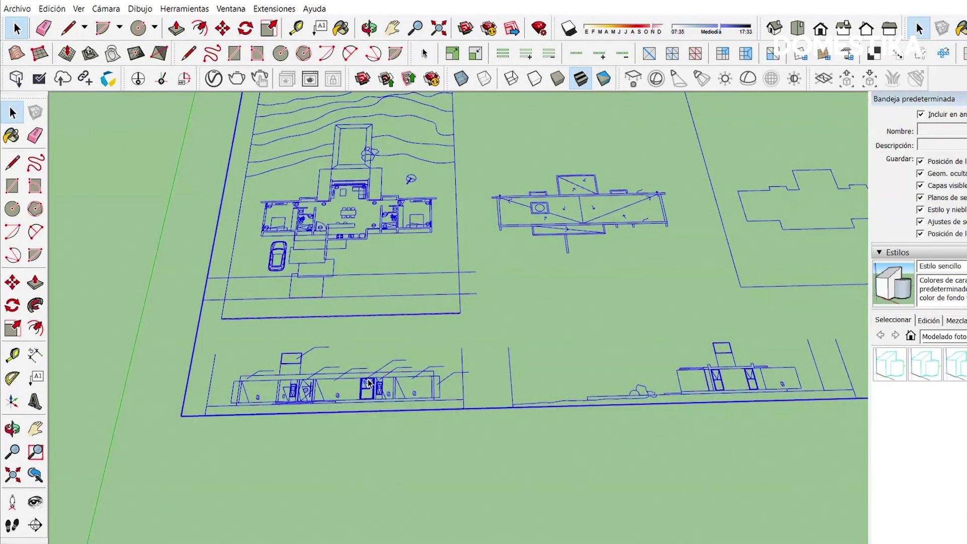
{"action": "scroll", "coordinate": [369, 383], "scroll_direction": "down", "scroll_amount": 2}
{"action": "scroll", "coordinate": [360, 383], "scroll_direction": "down", "scroll_amount": 3}
{"action": "right_click", "coordinate": [359, 384]}
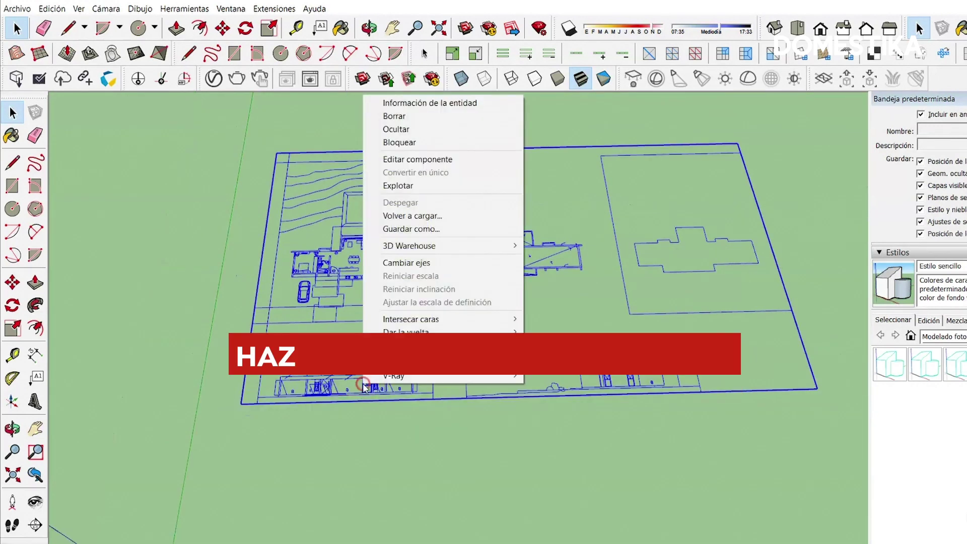
{"action": "left_click", "coordinate": [436, 187]}
{"action": "scroll", "coordinate": [433, 352], "scroll_direction": "down", "scroll_amount": 3}
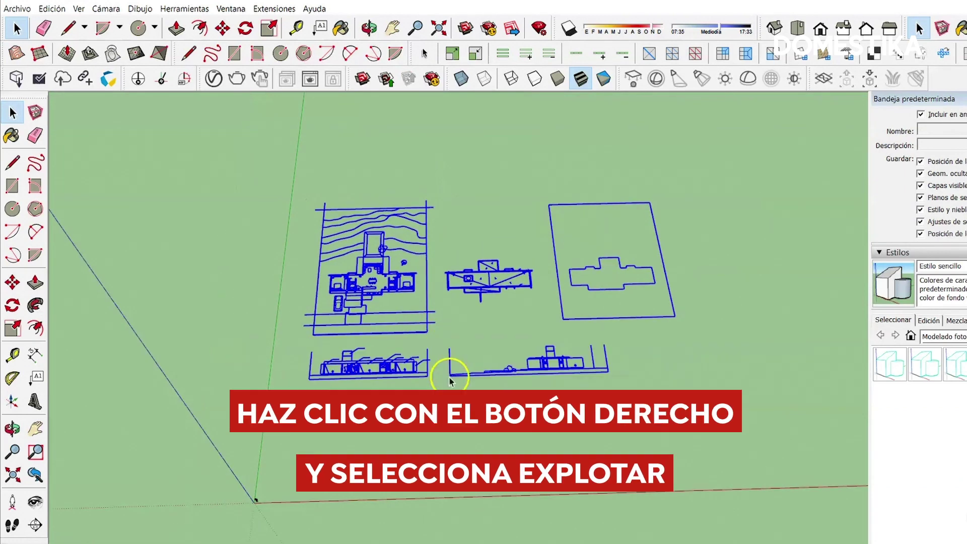
{"action": "scroll", "coordinate": [436, 406], "scroll_direction": "up", "scroll_amount": 1}
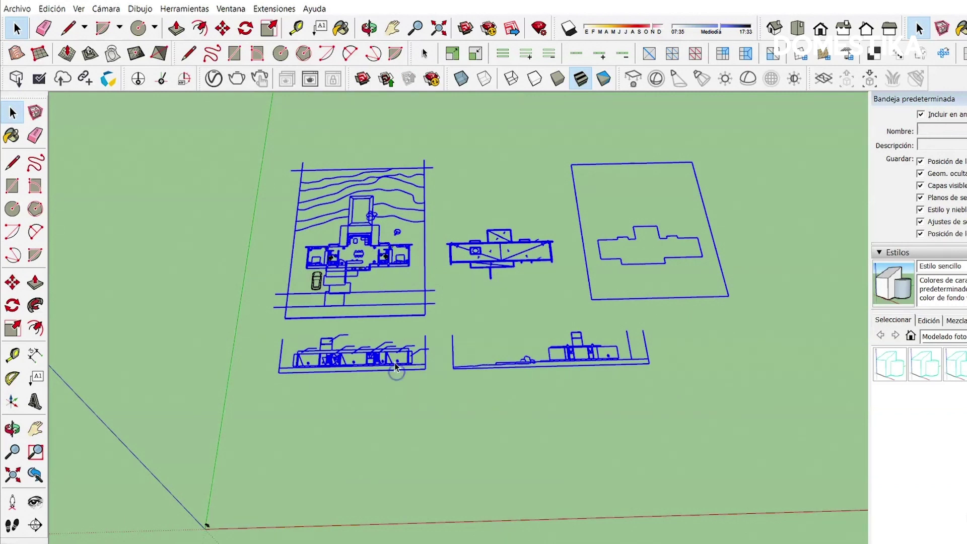
{"action": "scroll", "coordinate": [365, 324], "scroll_direction": "up", "scroll_amount": 2}
{"action": "scroll", "coordinate": [366, 323], "scroll_direction": "up", "scroll_amount": 1}
{"action": "scroll", "coordinate": [383, 348], "scroll_direction": "down", "scroll_amount": 1}
{"action": "scroll", "coordinate": [378, 363], "scroll_direction": "down", "scroll_amount": 1}
{"action": "scroll", "coordinate": [390, 370], "scroll_direction": "down", "scroll_amount": 1}
{"action": "scroll", "coordinate": [403, 367], "scroll_direction": "down", "scroll_amount": 1}
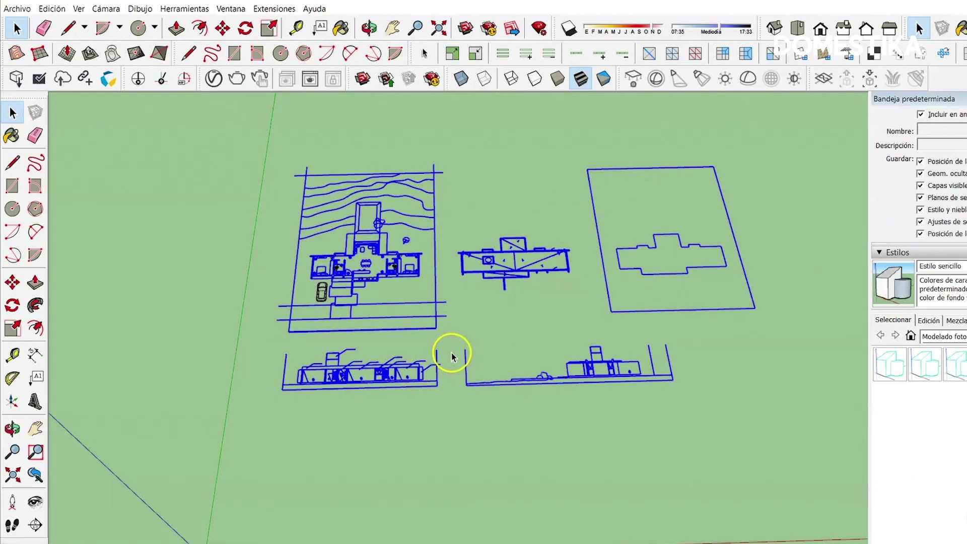
{"action": "scroll", "coordinate": [431, 365], "scroll_direction": "down", "scroll_amount": 1}
Window-select the lower-right elevation and make it a group
{"action": "scroll", "coordinate": [446, 332], "scroll_direction": "up", "scroll_amount": 1}
{"action": "scroll", "coordinate": [447, 360], "scroll_direction": "up", "scroll_amount": 1}
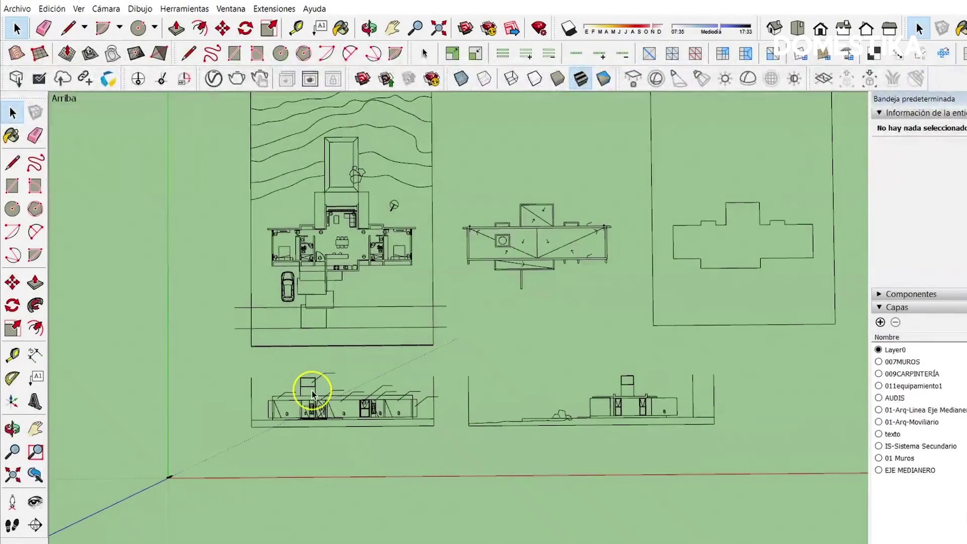
{"action": "scroll", "coordinate": [312, 394], "scroll_direction": "down", "scroll_amount": 1}
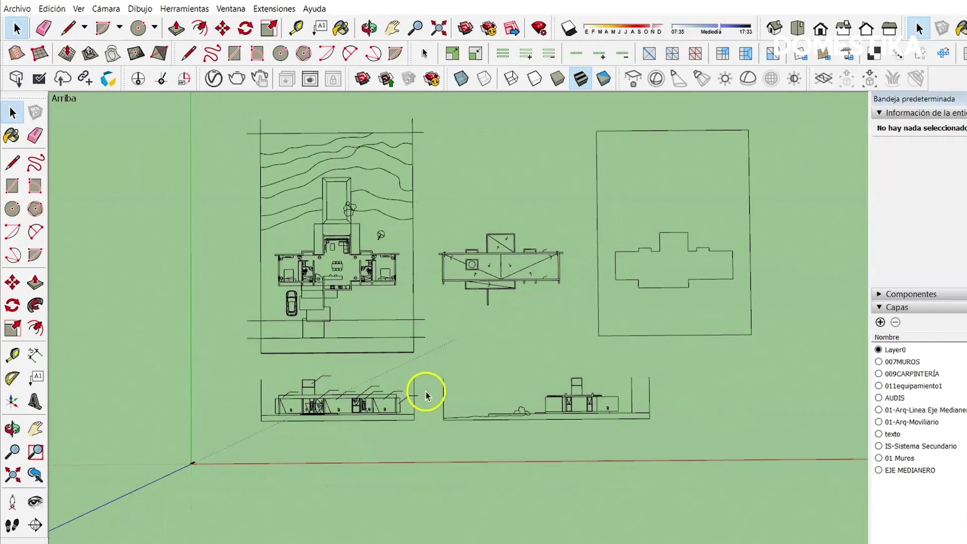
{"action": "left_click", "coordinate": [350, 323]}
{"action": "scroll", "coordinate": [345, 327], "scroll_direction": "down", "scroll_amount": 1}
{"action": "left_click", "coordinate": [441, 392]}
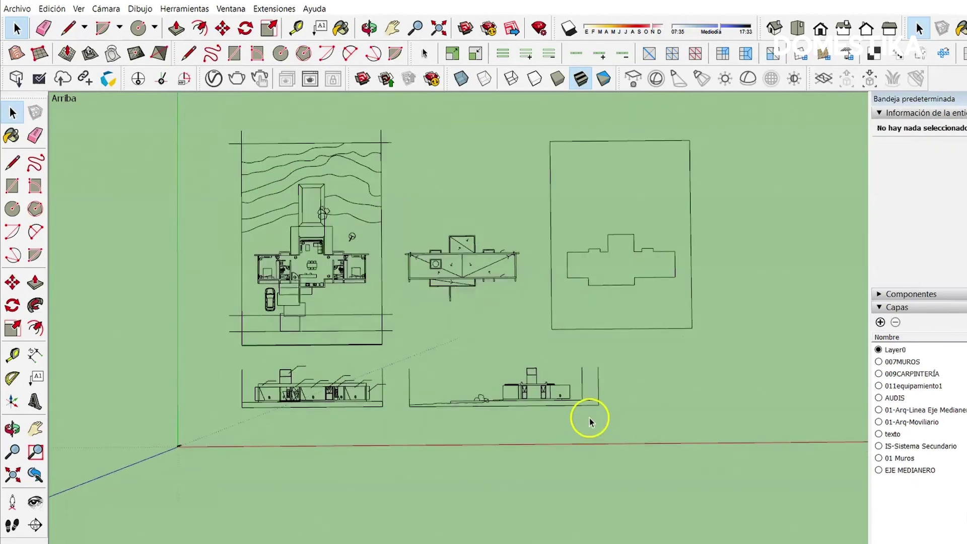
{"action": "scroll", "coordinate": [592, 422], "scroll_direction": "up", "scroll_amount": 1}
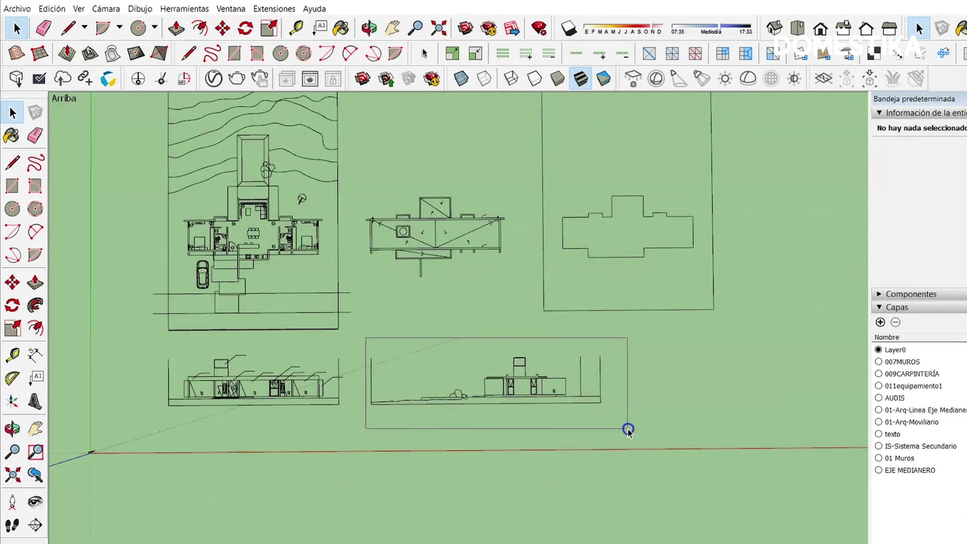
{"action": "left_click_drag", "start_coordinate": [417, 397], "coordinate": [632, 435]}
{"action": "middle_click_drag", "start_coordinate": [554, 438], "coordinate": [559, 320]}
{"action": "right_click", "coordinate": [559, 320]}
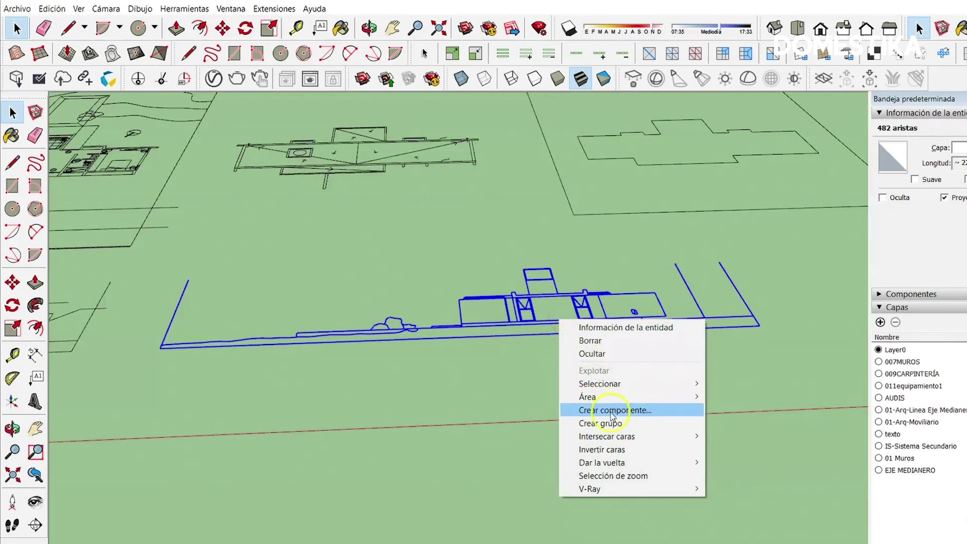
{"action": "left_click", "coordinate": [611, 423]}
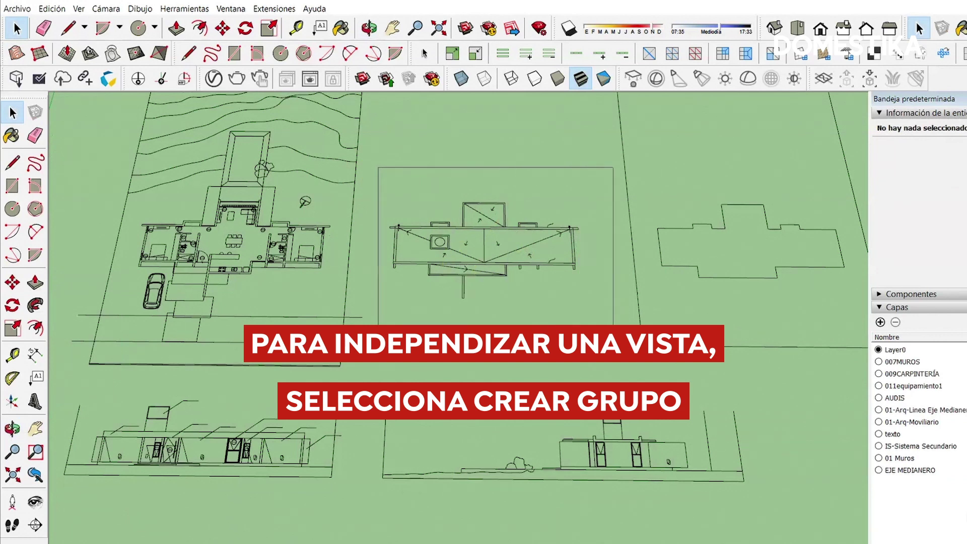
Group the central plan, then group and delete the redundant right outline plan
{"action": "triple_click", "coordinate": [518, 270]}
{"action": "right_click", "coordinate": [523, 268]}
{"action": "left_click", "coordinate": [537, 369]}
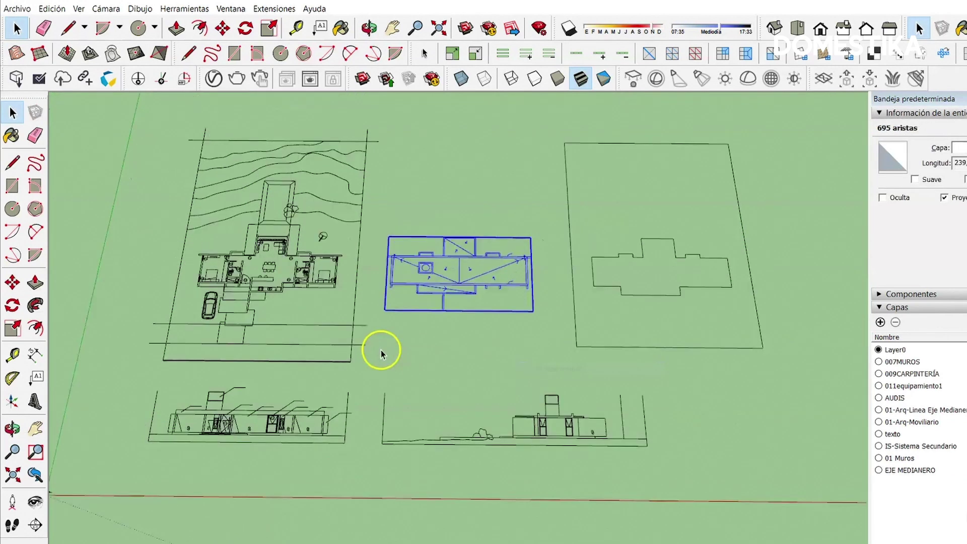
{"action": "scroll", "coordinate": [443, 302], "scroll_direction": "down", "scroll_amount": 3}
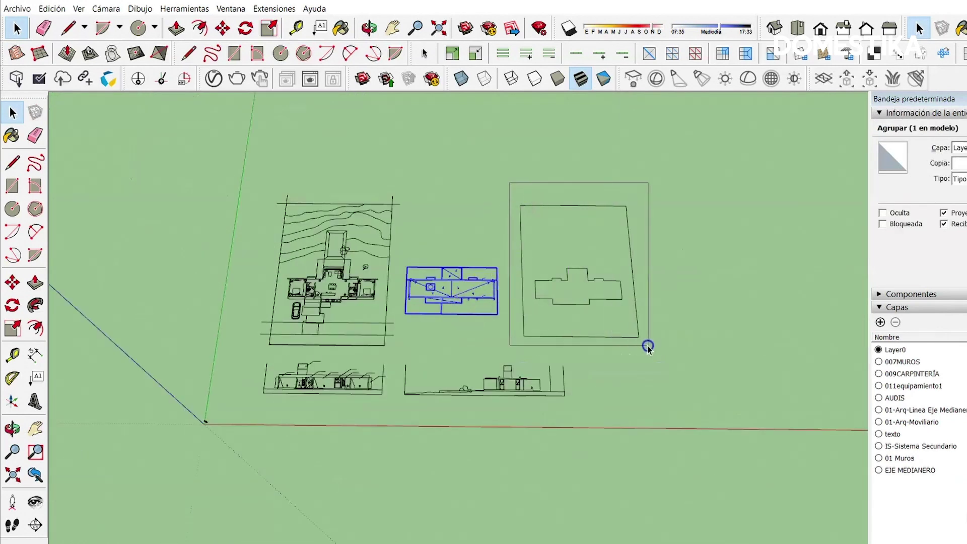
{"action": "left_click", "coordinate": [647, 347]}
{"action": "scroll", "coordinate": [611, 302], "scroll_direction": "up", "scroll_amount": 2}
{"action": "right_click", "coordinate": [610, 301]}
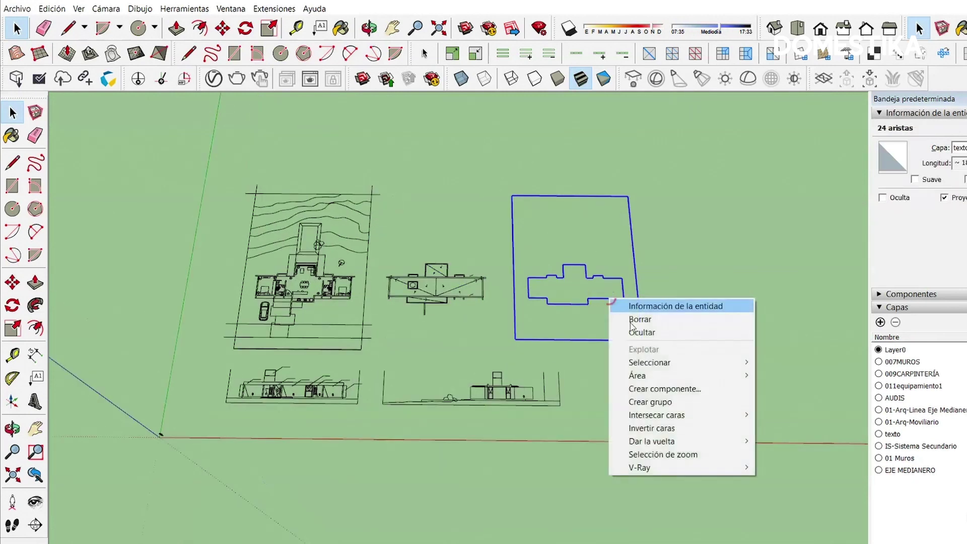
{"action": "left_click", "coordinate": [655, 401]}
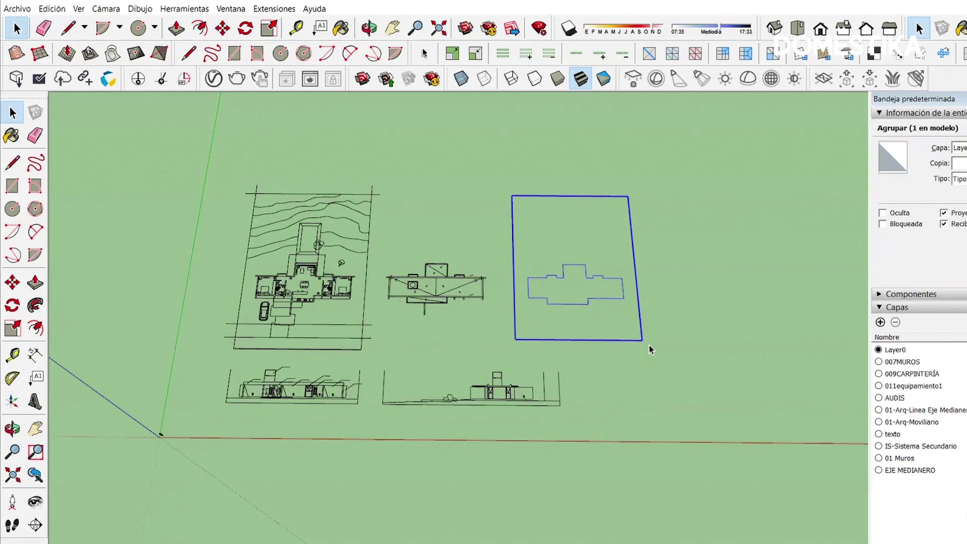
{"action": "right_click", "coordinate": [584, 304]}
{"action": "left_click", "coordinate": [609, 325]}
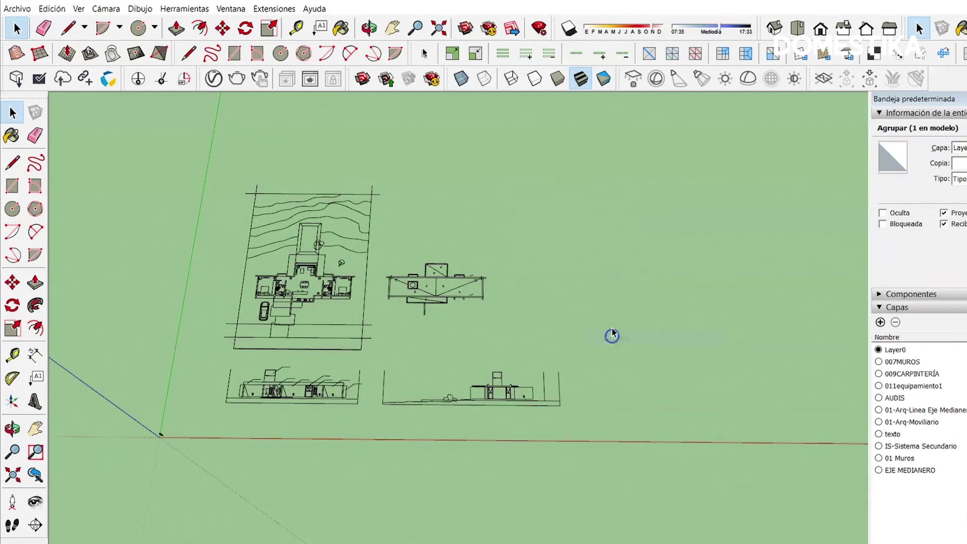
Select the lower-left elevation and make it a group
{"action": "scroll", "coordinate": [555, 248], "scroll_direction": "down", "scroll_amount": 2}
{"action": "scroll", "coordinate": [356, 274], "scroll_direction": "up", "scroll_amount": 3}
{"action": "scroll", "coordinate": [345, 296], "scroll_direction": "up", "scroll_amount": 3}
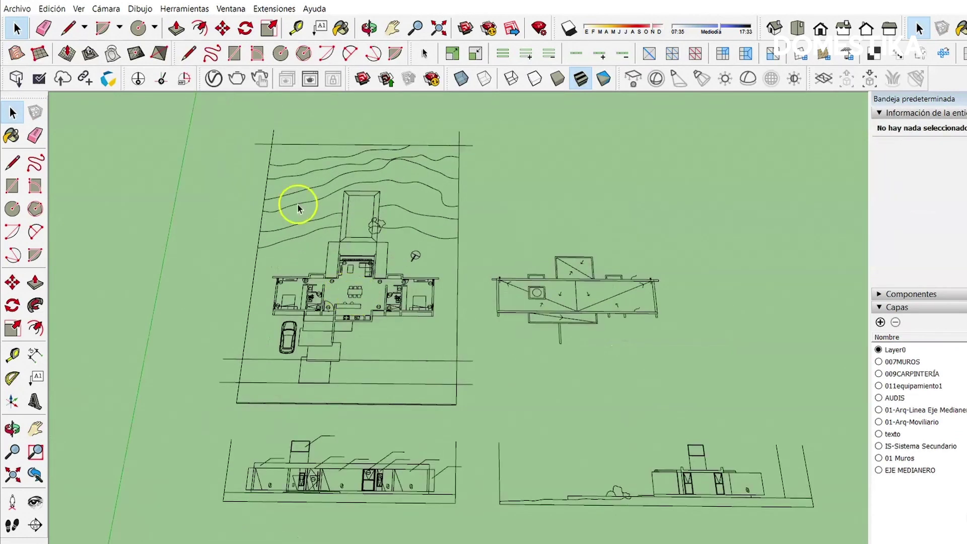
{"action": "scroll", "coordinate": [282, 383], "scroll_direction": "down", "scroll_amount": 2}
{"action": "scroll", "coordinate": [219, 410], "scroll_direction": "up", "scroll_amount": 2}
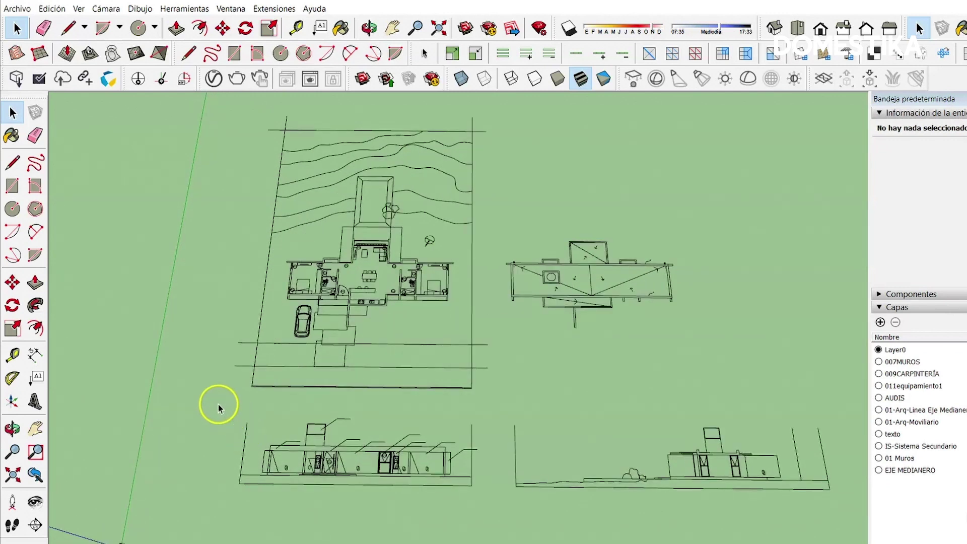
{"action": "left_click_drag", "start_coordinate": [489, 523], "coordinate": [488, 522]}
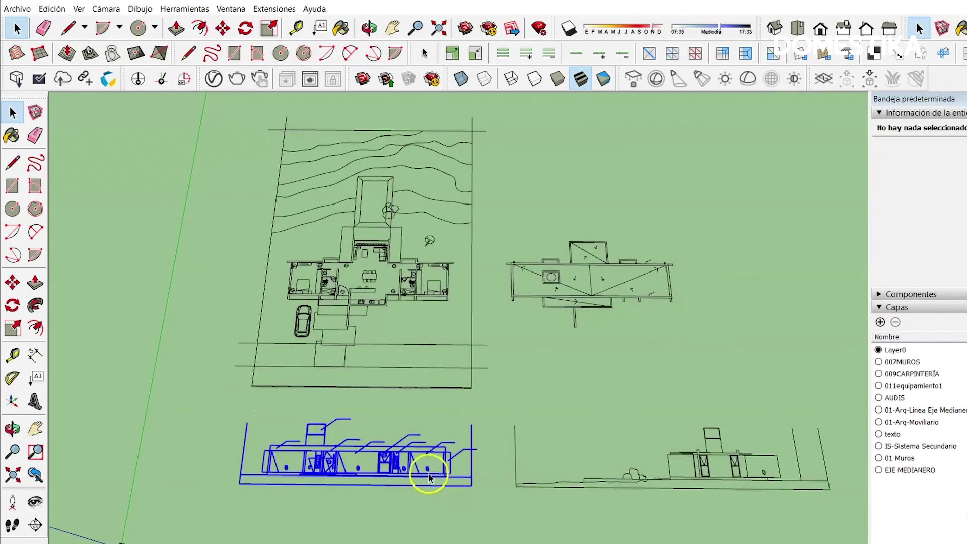
{"action": "right_click", "coordinate": [401, 486]}
{"action": "left_click", "coordinate": [461, 356]}
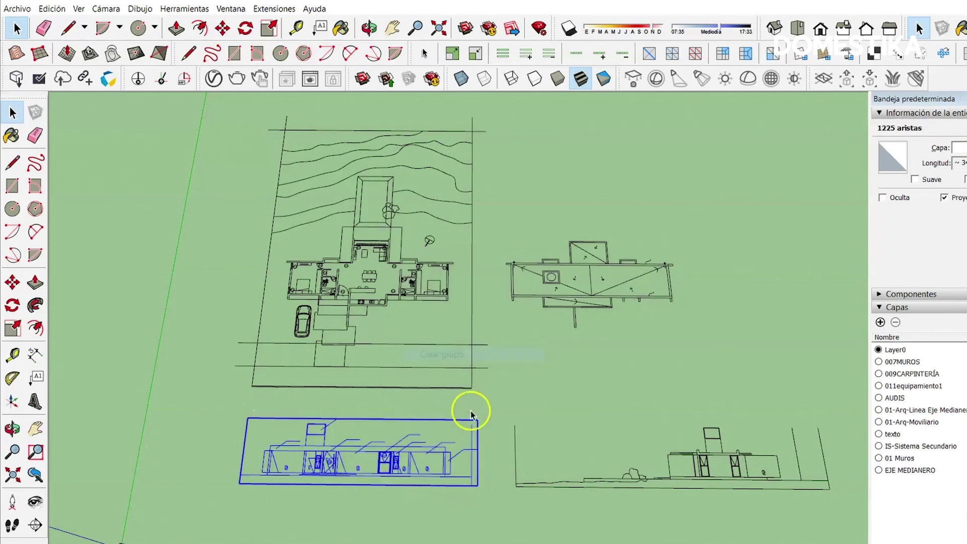
{"action": "scroll", "coordinate": [513, 388], "scroll_direction": "up", "scroll_amount": 2}
{"action": "left_click", "coordinate": [493, 407]}
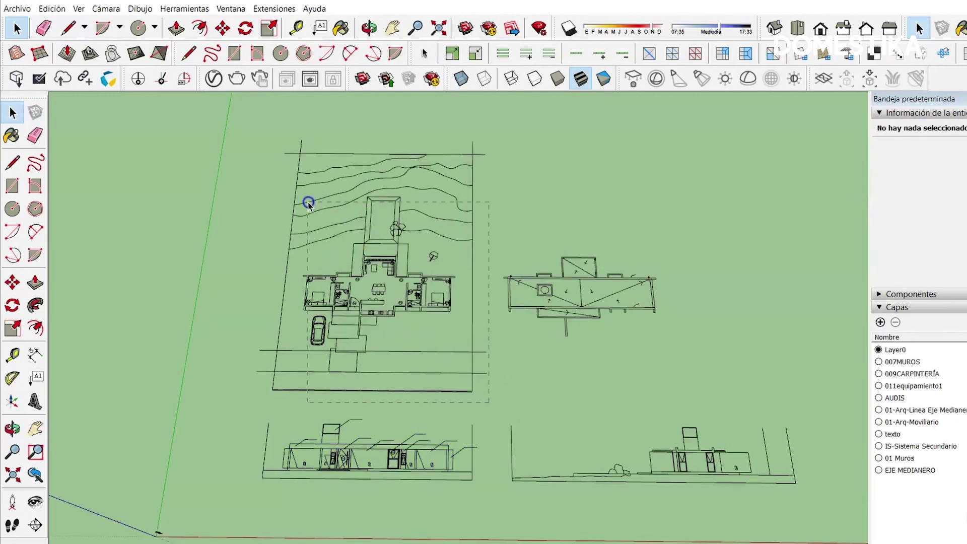
Select the site plan's linework and make it a group
{"action": "left_click_drag", "start_coordinate": [245, 125], "coordinate": [244, 125]}
{"action": "scroll", "coordinate": [358, 310], "scroll_direction": "up", "scroll_amount": 1}
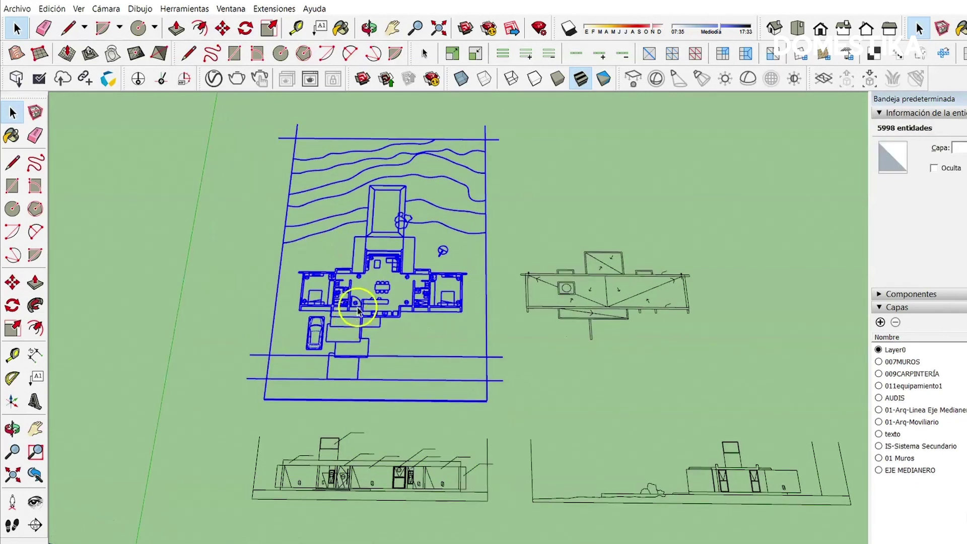
{"action": "right_click", "coordinate": [362, 309]}
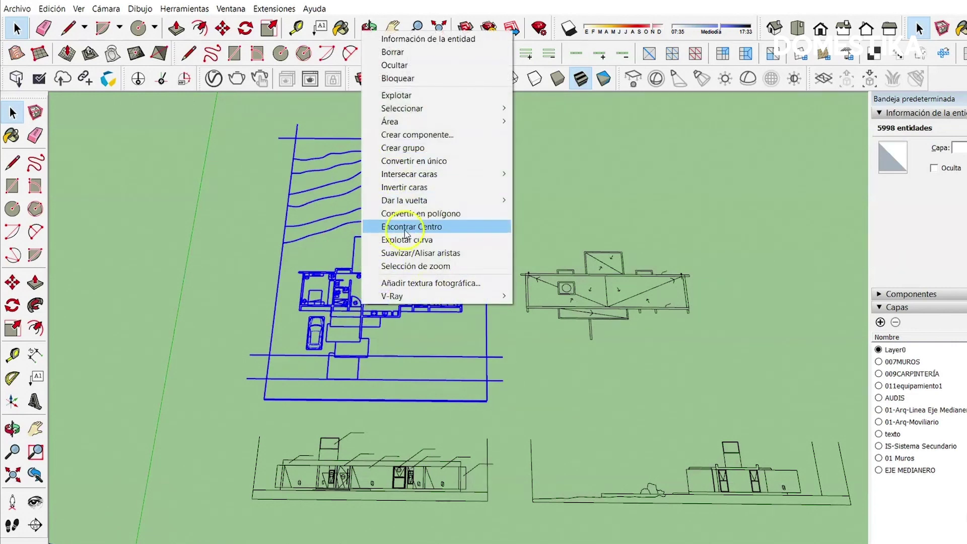
{"action": "left_click", "coordinate": [402, 148]}
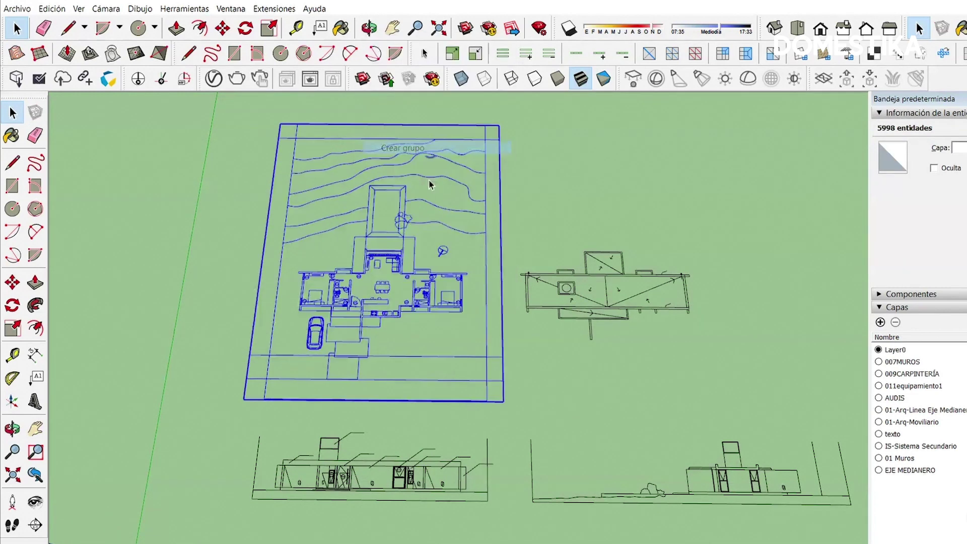
{"action": "scroll", "coordinate": [432, 190], "scroll_direction": "down", "scroll_amount": 3}
{"action": "left_click", "coordinate": [369, 301]}
Pick up the site plan group with Move, then cancel the move
{"action": "key", "text": "m"}
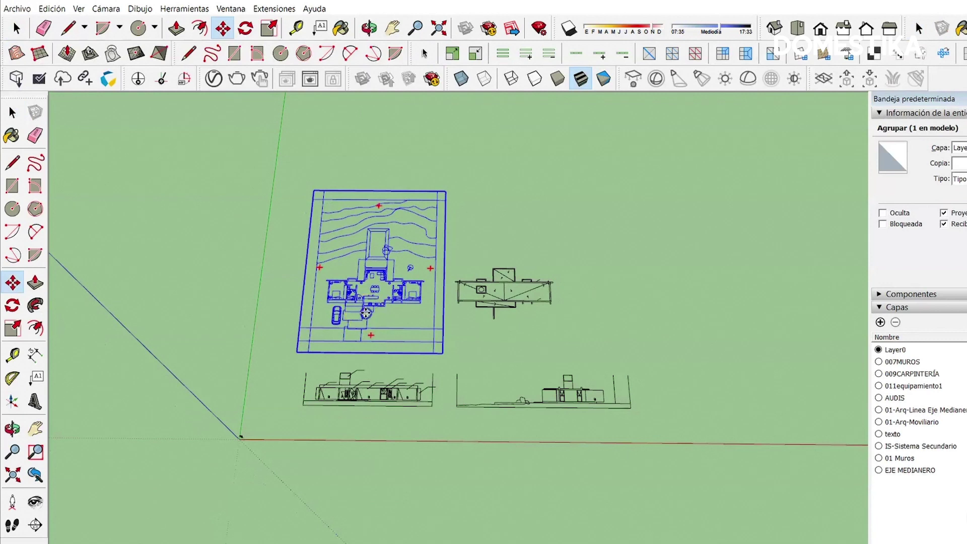
{"action": "left_click", "coordinate": [327, 340]}
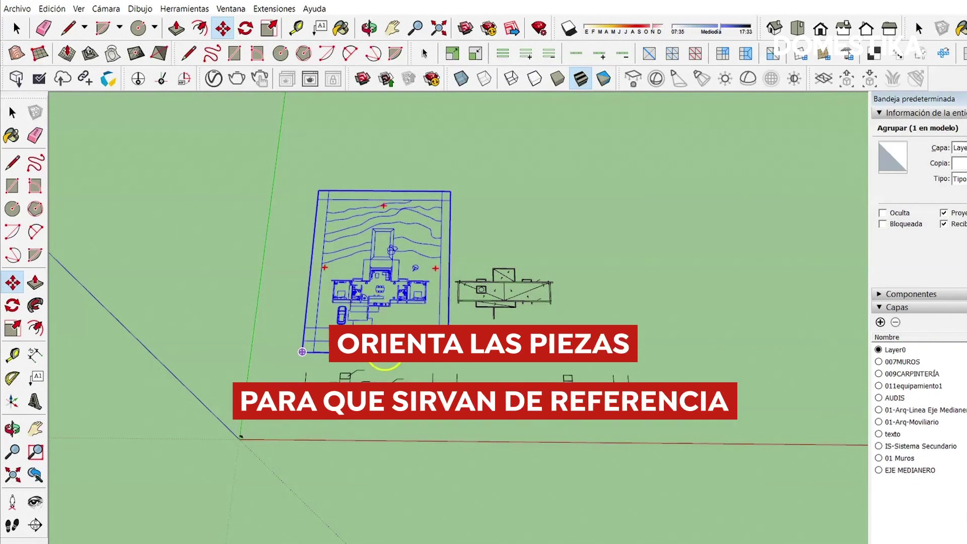
{"action": "scroll", "coordinate": [388, 360], "scroll_direction": "up", "scroll_amount": 2}
{"action": "scroll", "coordinate": [388, 360], "scroll_direction": "up", "scroll_amount": 1}
{"action": "scroll", "coordinate": [352, 375], "scroll_direction": "down", "scroll_amount": 1}
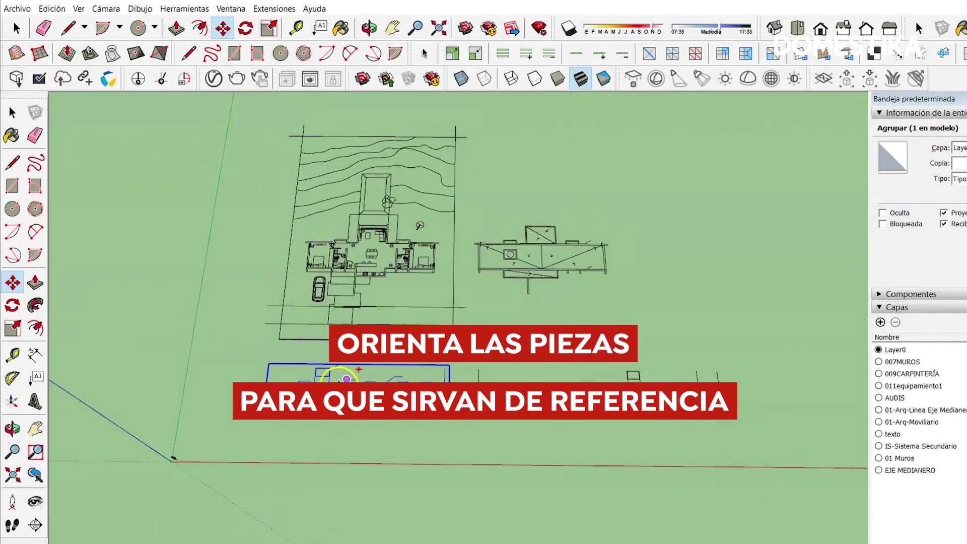
{"action": "scroll", "coordinate": [353, 375], "scroll_direction": "down", "scroll_amount": 1}
{"action": "scroll", "coordinate": [549, 277], "scroll_direction": "up", "scroll_amount": 1}
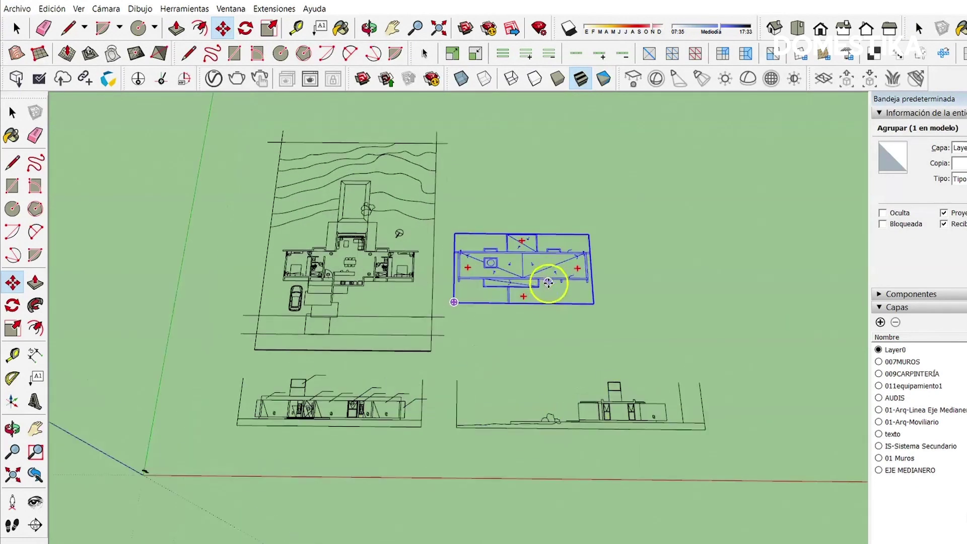
Slide the roof plan group along the red axis until it sits above the site plan
{"action": "key", "text": "space"}
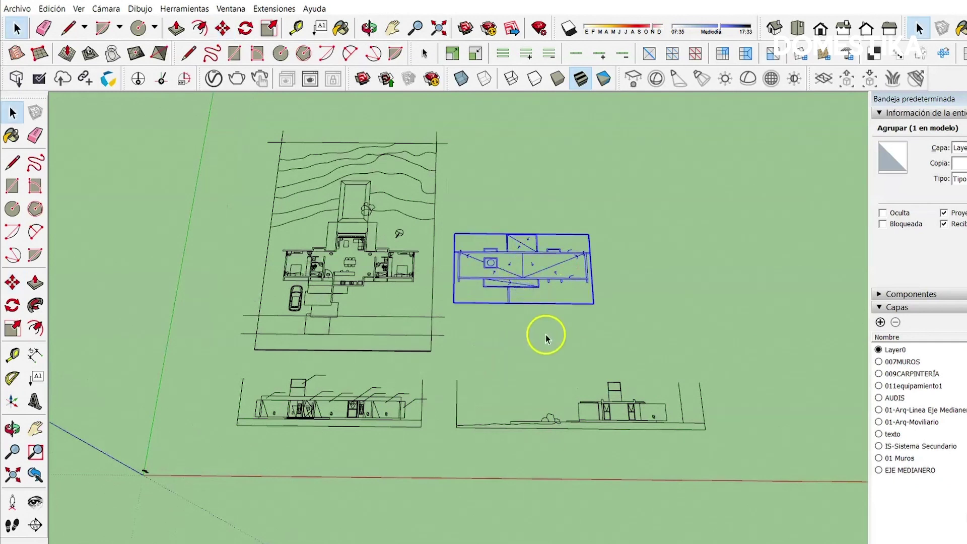
{"action": "key", "text": "m"}
{"action": "left_click", "coordinate": [547, 341]}
{"action": "scroll", "coordinate": [503, 397], "scroll_direction": "down", "scroll_amount": 1}
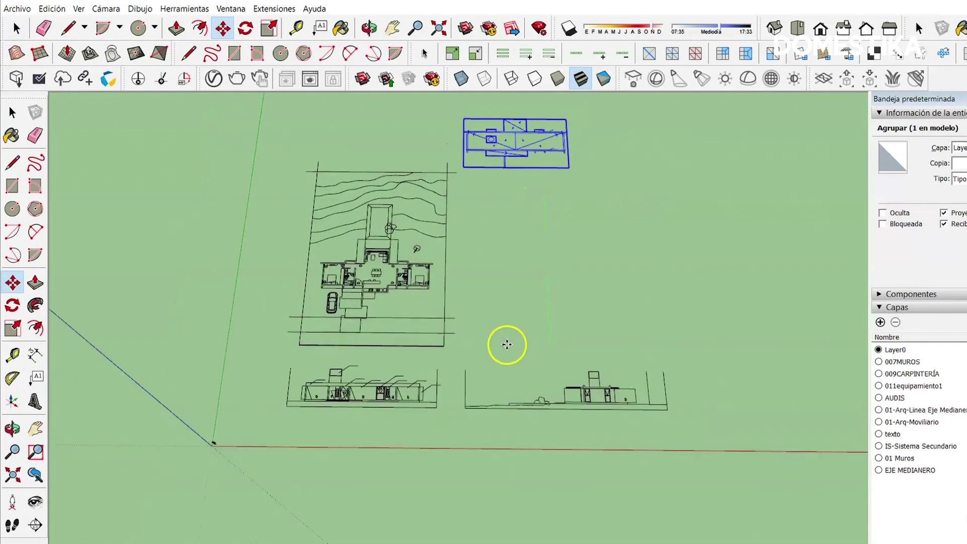
{"action": "scroll", "coordinate": [533, 231], "scroll_direction": "up", "scroll_amount": 1}
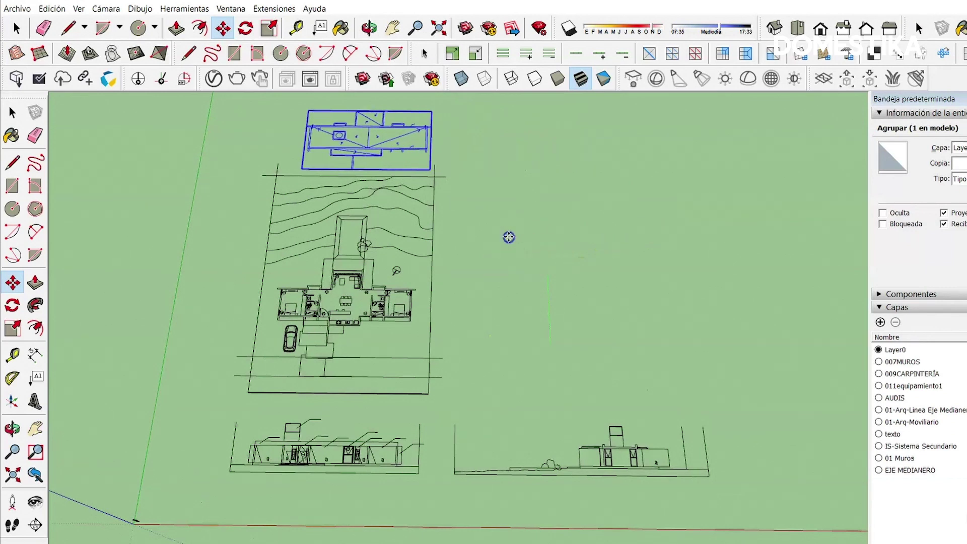
{"action": "scroll", "coordinate": [380, 123], "scroll_direction": "up", "scroll_amount": 1}
{"action": "scroll", "coordinate": [373, 170], "scroll_direction": "up", "scroll_amount": 1}
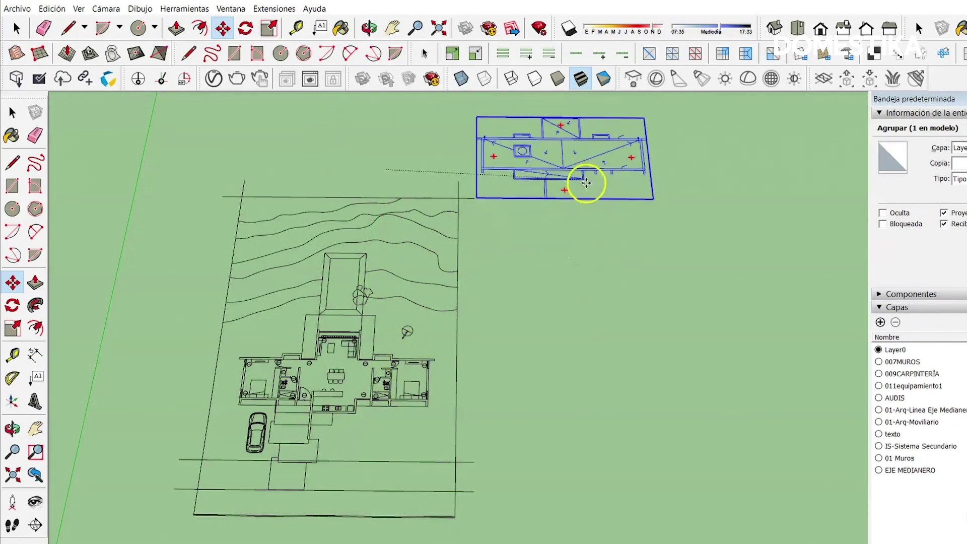
{"action": "scroll", "coordinate": [473, 173], "scroll_direction": "up", "scroll_amount": 1}
{"action": "scroll", "coordinate": [345, 161], "scroll_direction": "up", "scroll_amount": 2}
{"action": "scroll", "coordinate": [370, 185], "scroll_direction": "up", "scroll_amount": 2}
{"action": "scroll", "coordinate": [371, 185], "scroll_direction": "down", "scroll_amount": 2}
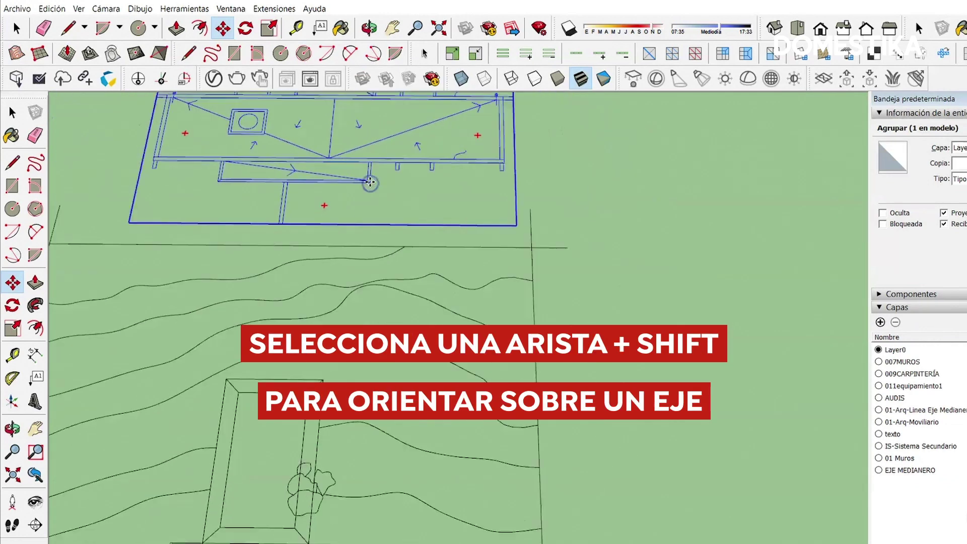
{"action": "scroll", "coordinate": [370, 184], "scroll_direction": "down", "scroll_amount": 2}
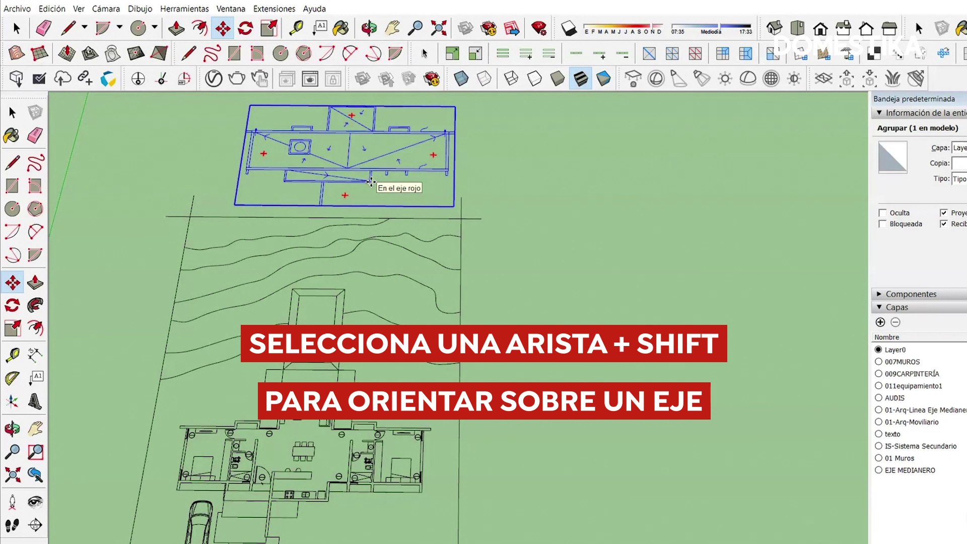
{"action": "scroll", "coordinate": [360, 190], "scroll_direction": "down", "scroll_amount": 2}
{"action": "scroll", "coordinate": [360, 189], "scroll_direction": "down", "scroll_amount": 2}
{"action": "scroll", "coordinate": [360, 190], "scroll_direction": "down", "scroll_amount": 2}
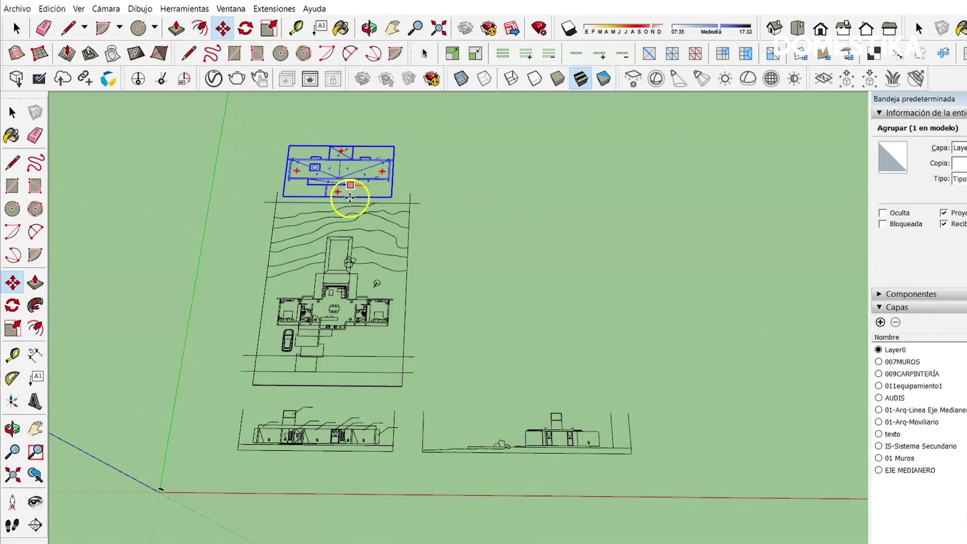
{"action": "scroll", "coordinate": [353, 204], "scroll_direction": "up", "scroll_amount": 2}
{"action": "scroll", "coordinate": [403, 205], "scroll_direction": "up", "scroll_amount": 1}
{"action": "scroll", "coordinate": [317, 201], "scroll_direction": "down", "scroll_amount": 3}
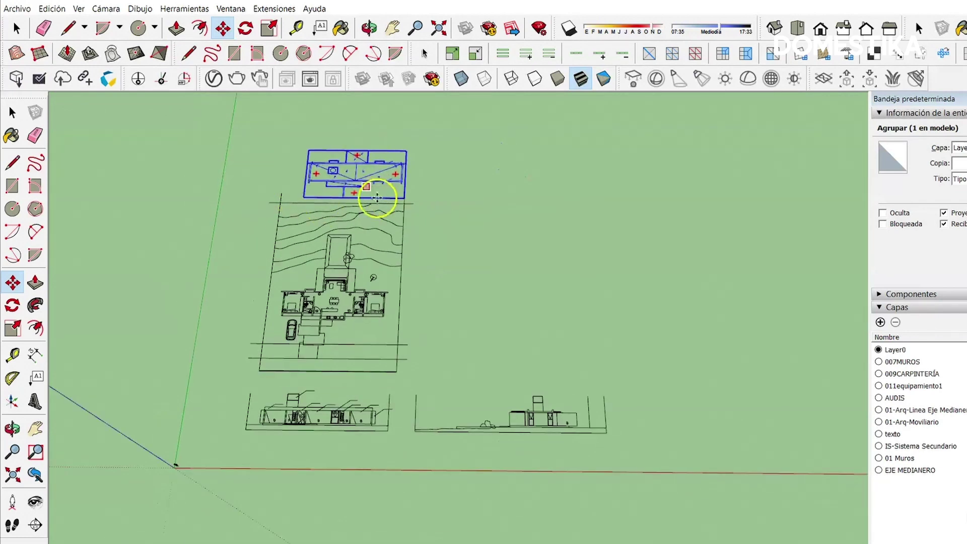
{"action": "scroll", "coordinate": [342, 205], "scroll_direction": "up", "scroll_amount": 2}
{"action": "scroll", "coordinate": [425, 205], "scroll_direction": "up", "scroll_amount": 1}
{"action": "scroll", "coordinate": [385, 205], "scroll_direction": "up", "scroll_amount": 1}
{"action": "scroll", "coordinate": [382, 202], "scroll_direction": "down", "scroll_amount": 3}
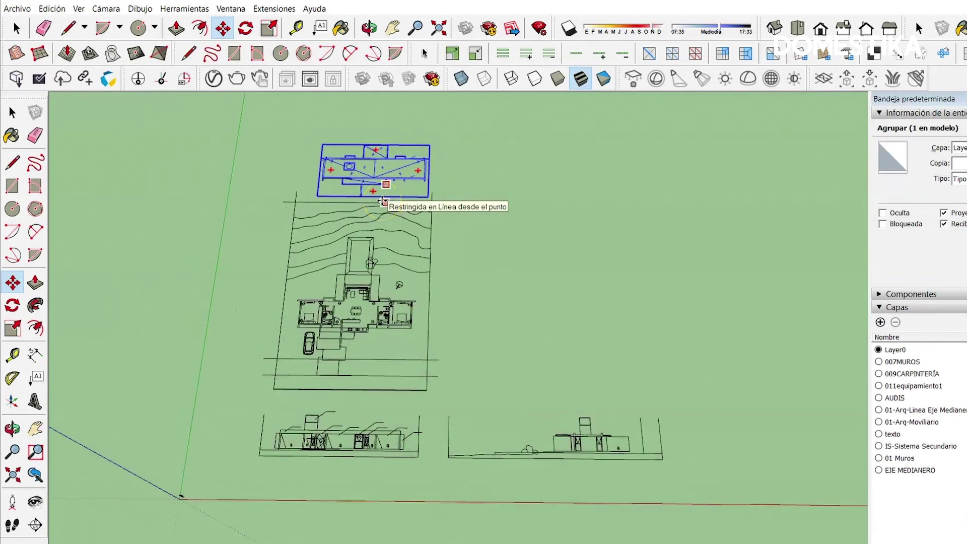
{"action": "scroll", "coordinate": [356, 195], "scroll_direction": "up", "scroll_amount": 1}
{"action": "scroll", "coordinate": [399, 195], "scroll_direction": "up", "scroll_amount": 1}
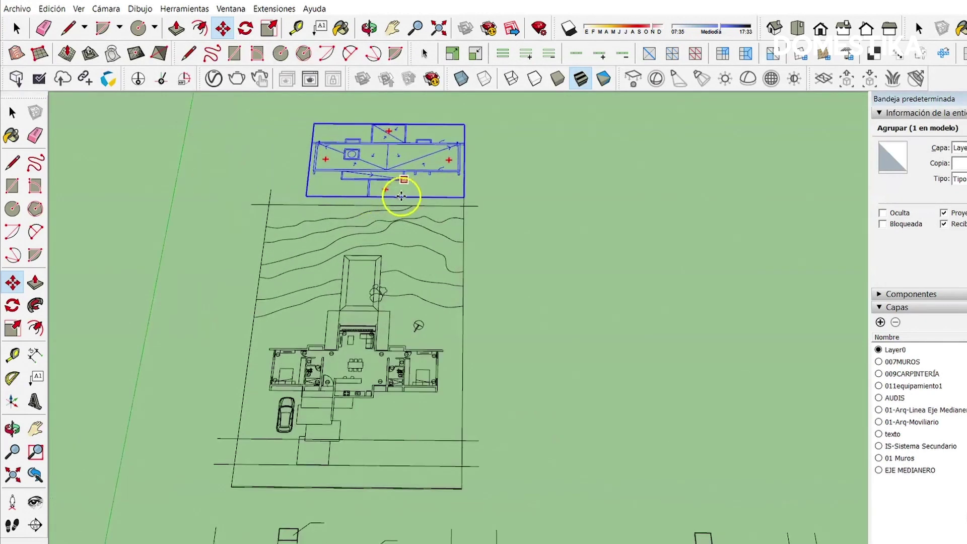
{"action": "scroll", "coordinate": [400, 183], "scroll_direction": "up", "scroll_amount": 1}
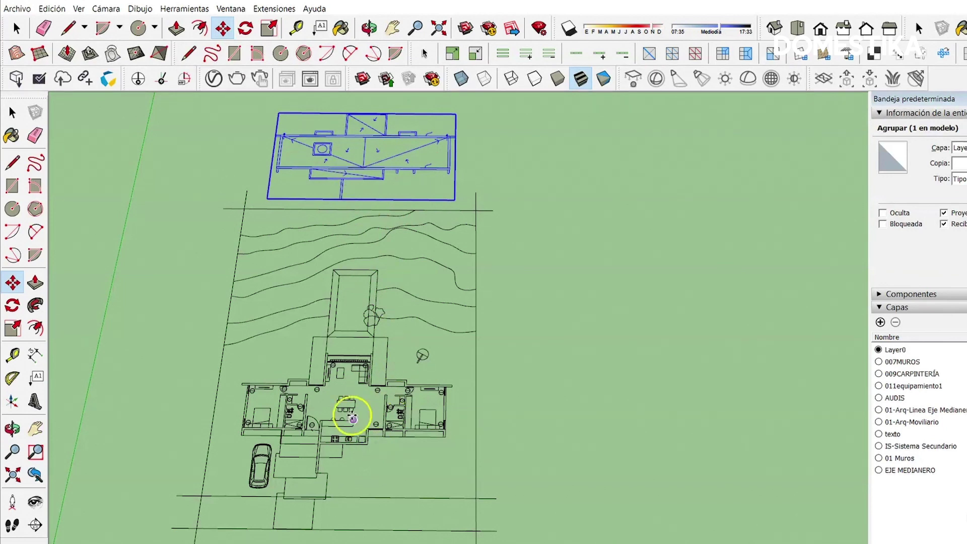
Drop the roof plan group in its aligned position above the site plan
{"action": "left_click", "coordinate": [451, 314]}
{"action": "key", "text": "space"}
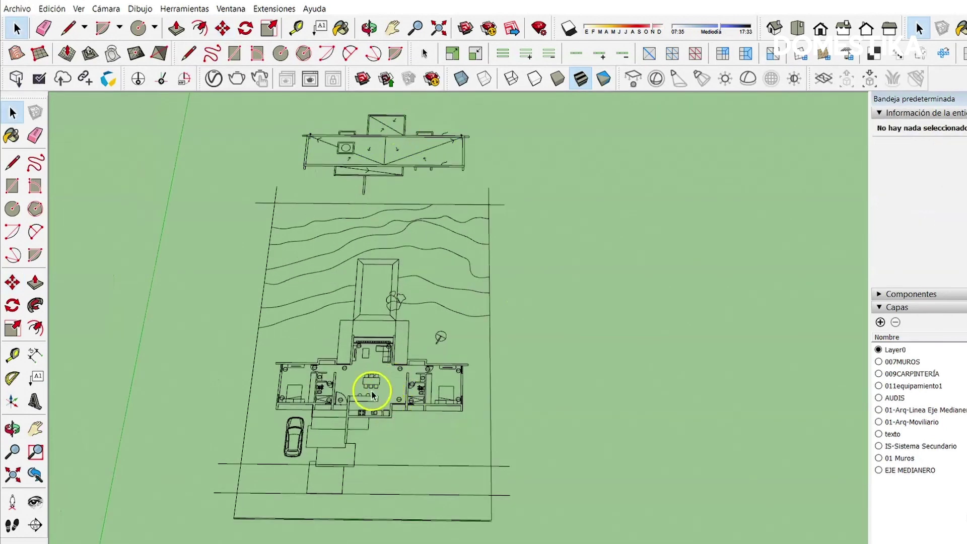
{"action": "key", "text": "l"}
{"action": "scroll", "coordinate": [289, 402], "scroll_direction": "up", "scroll_amount": 1}
{"action": "scroll", "coordinate": [282, 408], "scroll_direction": "up", "scroll_amount": 1}
{"action": "scroll", "coordinate": [271, 410], "scroll_direction": "down", "scroll_amount": 1}
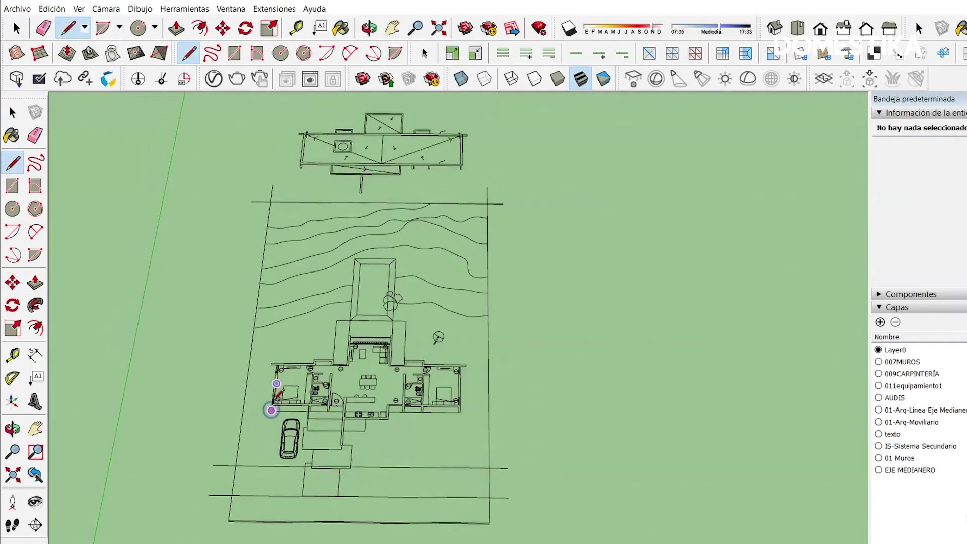
Orbit to bring the elevations into view and select the lower elevation drawing
{"action": "mouse_move", "coordinate": [310, 116]}
{"action": "middle_mouse_down"}
{"action": "mouse_move", "coordinate": [254, 443]}
{"action": "mouse_move", "coordinate": [388, 404]}
{"action": "middle_mouse_up"}
{"action": "key", "text": "space"}
{"action": "left_click", "coordinate": [382, 416]}
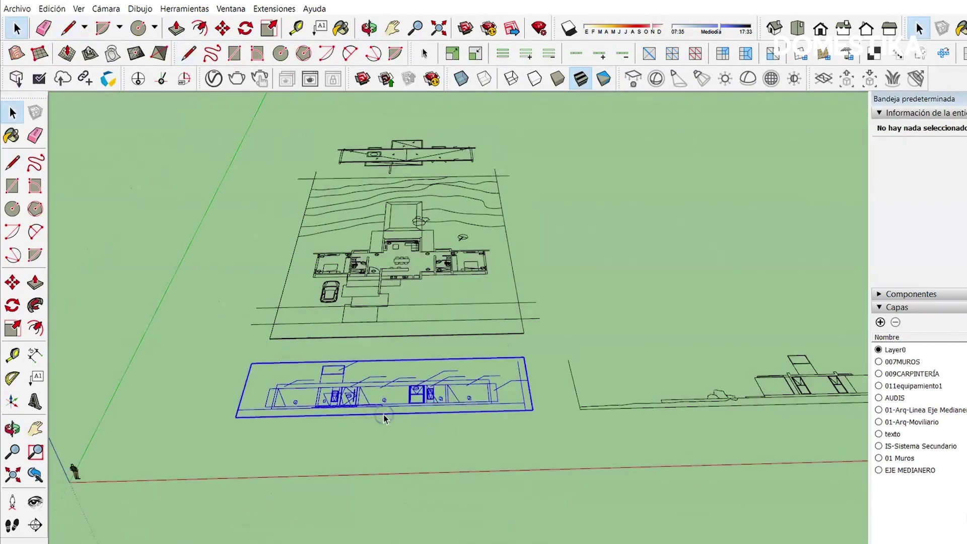
{"action": "scroll", "coordinate": [383, 417], "scroll_direction": "up", "scroll_amount": 1}
{"action": "scroll", "coordinate": [376, 412], "scroll_direction": "up", "scroll_amount": 1}
{"action": "scroll", "coordinate": [387, 405], "scroll_direction": "down", "scroll_amount": 2}
{"action": "mouse_move", "coordinate": [388, 399]}
{"action": "middle_mouse_down"}
{"action": "mouse_move", "coordinate": [394, 395]}
{"action": "mouse_move", "coordinate": [119, 389]}
{"action": "mouse_move", "coordinate": [562, 258]}
{"action": "middle_mouse_up"}
{"action": "scroll", "coordinate": [486, 273], "scroll_direction": "up", "scroll_amount": 1}
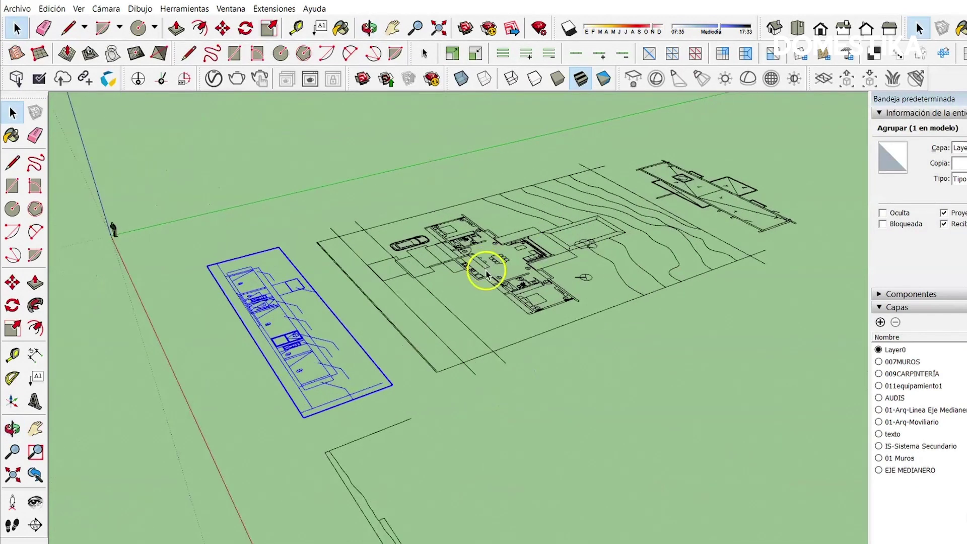
{"action": "scroll", "coordinate": [464, 308], "scroll_direction": "down", "scroll_amount": 1}
{"action": "mouse_move", "coordinate": [371, 331]}
{"action": "middle_mouse_down"}
{"action": "mouse_move", "coordinate": [388, 287]}
{"action": "mouse_move", "coordinate": [432, 287]}
{"action": "mouse_move", "coordinate": [414, 366]}
{"action": "mouse_move", "coordinate": [453, 391]}
{"action": "mouse_move", "coordinate": [403, 325]}
{"action": "middle_mouse_up"}
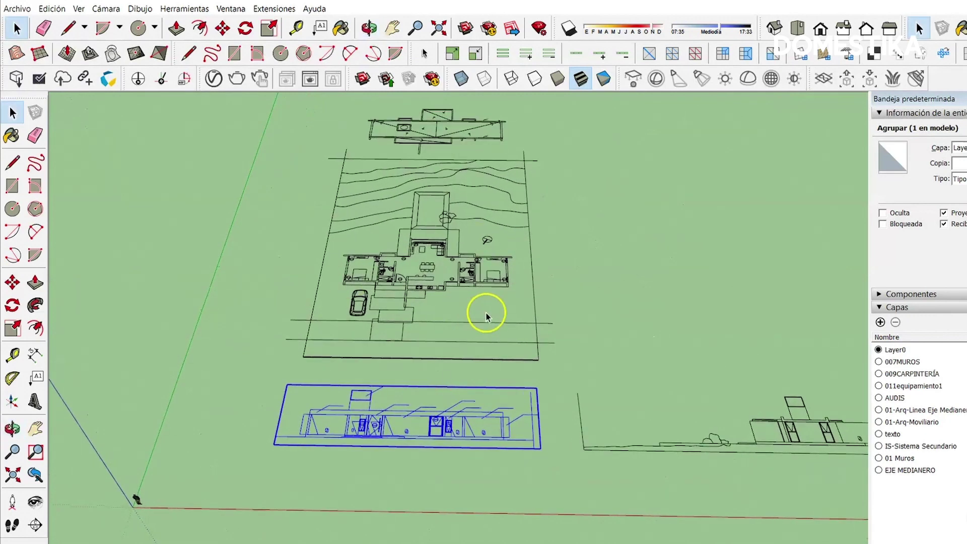
{"action": "scroll", "coordinate": [358, 285], "scroll_direction": "down", "scroll_amount": 1}
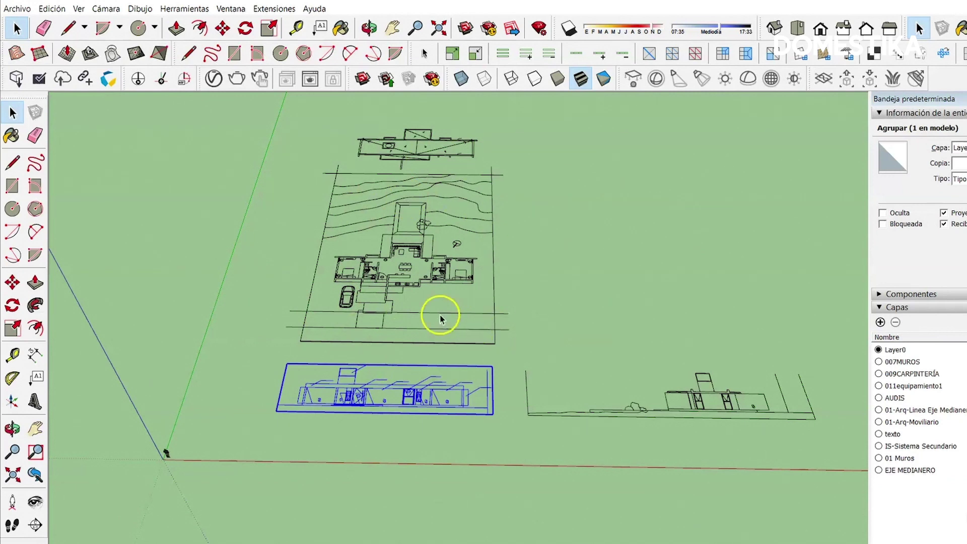
Draw a rectangle beside the drawings and push/pull it up into a reference box
{"action": "key", "text": "r"}
{"action": "left_click", "coordinate": [563, 192]}
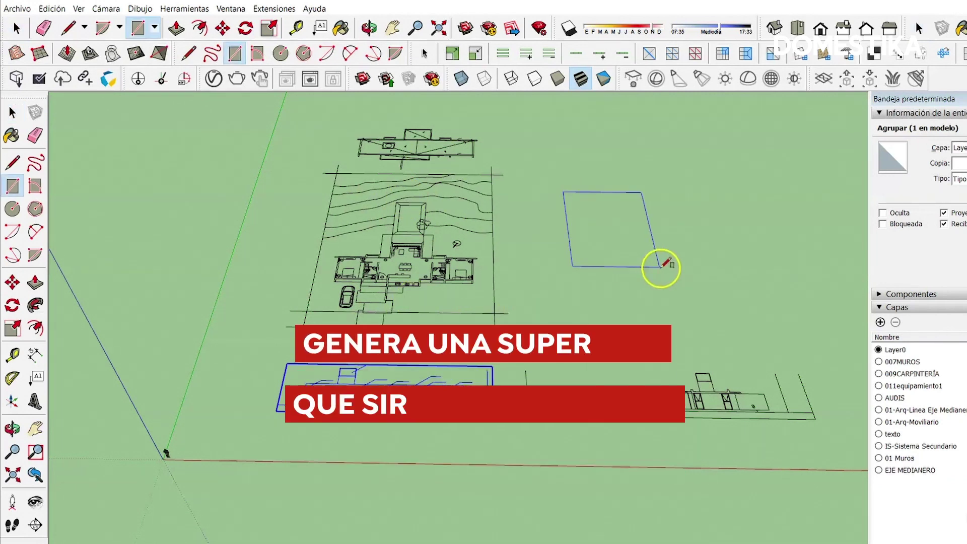
{"action": "left_click", "coordinate": [674, 268]}
{"action": "key", "text": "space"}
{"action": "key", "text": "p"}
{"action": "left_click_drag", "start_coordinate": [630, 255], "coordinate": [640, 205]}
{"action": "key", "text": "space"}
{"action": "left_click", "coordinate": [615, 254]}
Select the lower elevation drawing so it can be rotated
{"action": "mouse_move", "coordinate": [523, 224]}
{"action": "middle_mouse_down"}
{"action": "mouse_move", "coordinate": [449, 130]}
{"action": "mouse_move", "coordinate": [218, 259]}
{"action": "mouse_move", "coordinate": [367, 334]}
{"action": "mouse_move", "coordinate": [348, 347]}
{"action": "mouse_move", "coordinate": [343, 313]}
{"action": "middle_mouse_up"}
{"action": "left_click", "coordinate": [343, 312]}
{"action": "scroll", "coordinate": [342, 312], "scroll_direction": "down", "scroll_amount": 2}
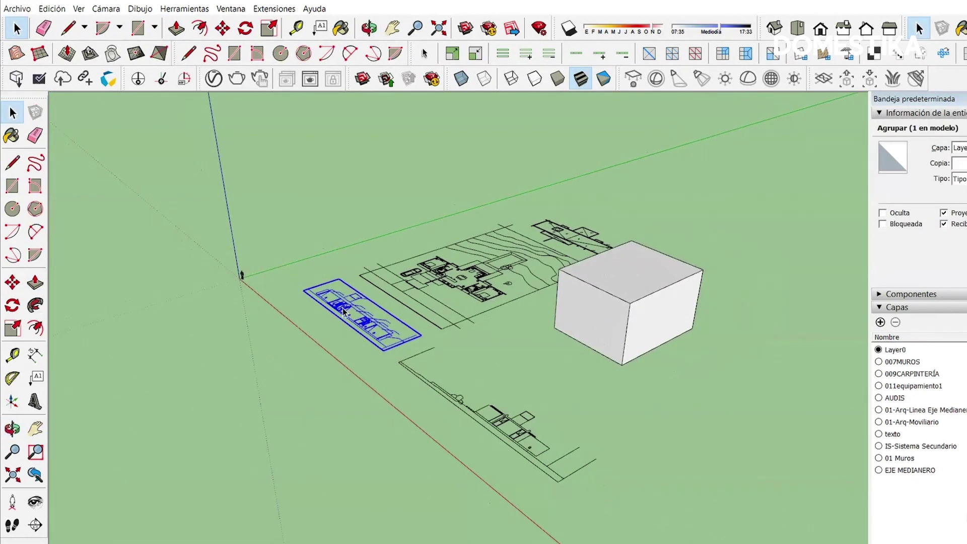
{"action": "left_click", "coordinate": [13, 304]}
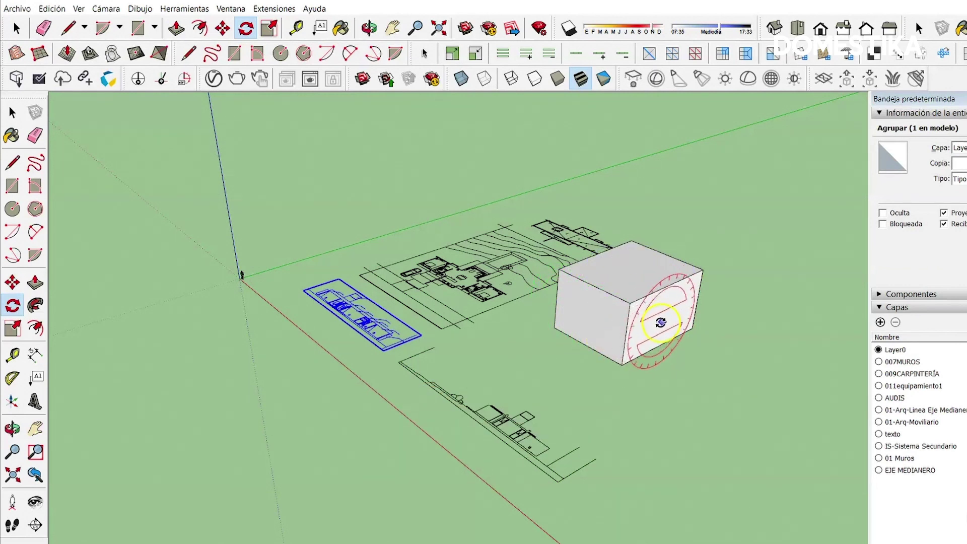
Rotate the lower elevation 90° upright, locked to the box's side-face plane
{"action": "scroll", "coordinate": [659, 318], "scroll_direction": "up", "scroll_amount": 1}
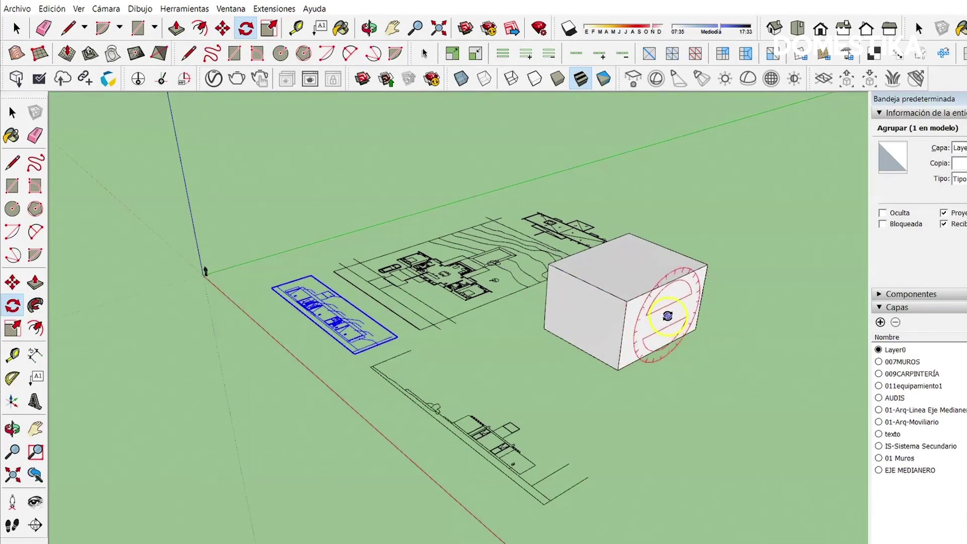
{"action": "scroll", "coordinate": [658, 326], "scroll_direction": "up", "scroll_amount": 1}
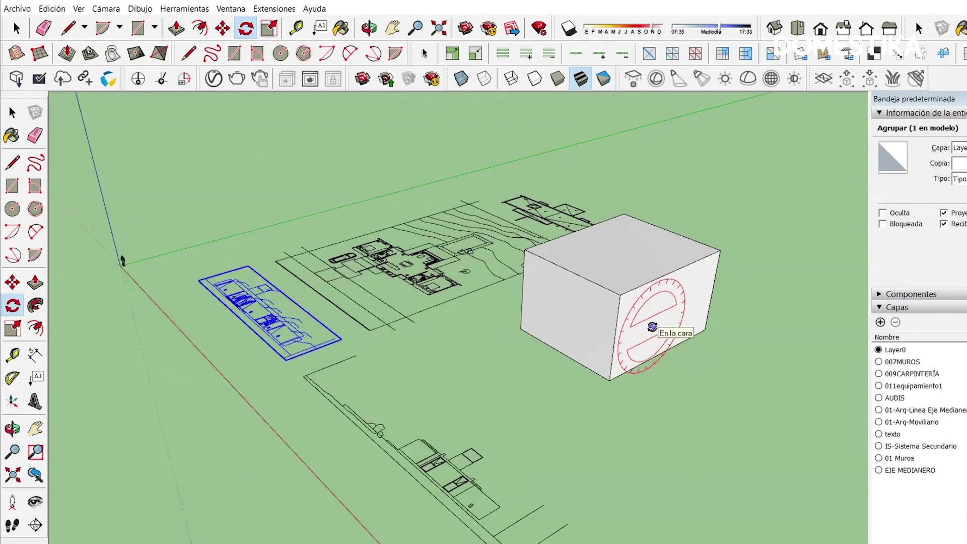
{"action": "key", "text": "shift"}
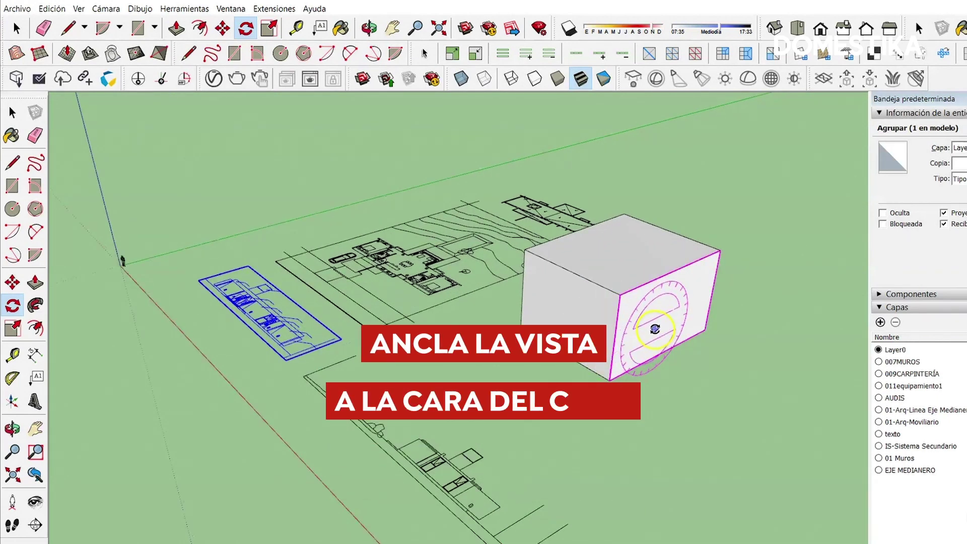
{"action": "scroll", "coordinate": [326, 349], "scroll_direction": "up", "scroll_amount": 1}
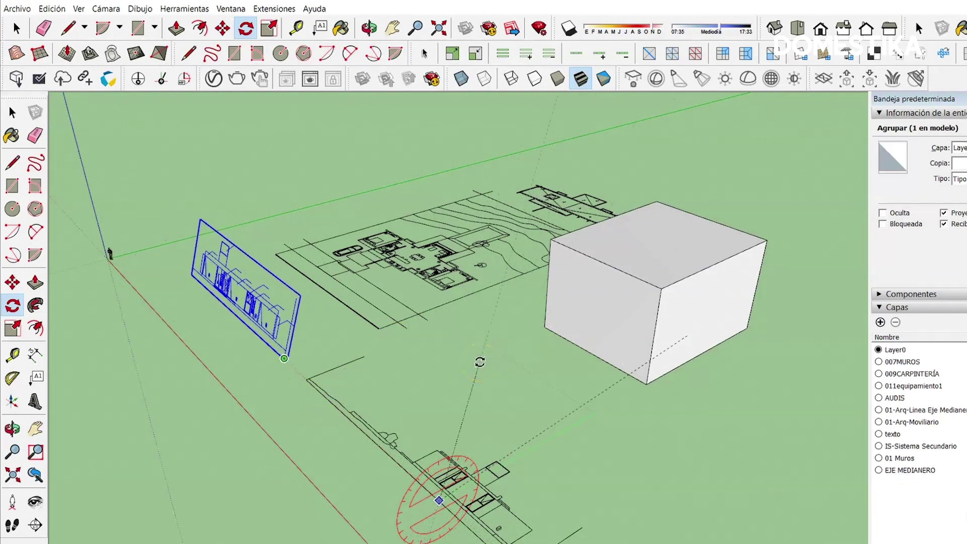
{"action": "key", "text": "space"}
{"action": "mouse_move", "coordinate": [480, 362]}
{"action": "middle_mouse_down"}
{"action": "mouse_move", "coordinate": [570, 280]}
{"action": "mouse_move", "coordinate": [259, 399]}
{"action": "mouse_move", "coordinate": [686, 296]}
{"action": "mouse_move", "coordinate": [286, 389]}
{"action": "mouse_move", "coordinate": [451, 395]}
{"action": "mouse_move", "coordinate": [205, 403]}
{"action": "mouse_move", "coordinate": [388, 404]}
{"action": "middle_mouse_up"}
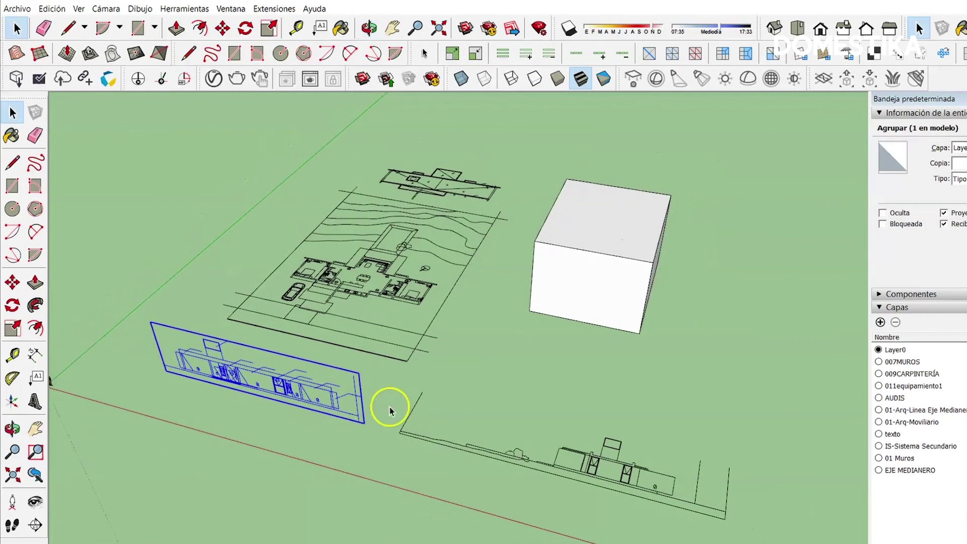
Lift the upright elevation upward and orbit to view its base beside the roof plan
{"action": "key", "text": "m"}
{"action": "left_click", "coordinate": [295, 391]}
{"action": "mouse_move", "coordinate": [468, 151]}
{"action": "middle_mouse_down"}
{"action": "mouse_move", "coordinate": [201, 216]}
{"action": "mouse_move", "coordinate": [130, 211]}
{"action": "mouse_move", "coordinate": [226, 270]}
{"action": "mouse_move", "coordinate": [386, 211]}
{"action": "mouse_move", "coordinate": [317, 268]}
{"action": "mouse_move", "coordinate": [169, 279]}
{"action": "middle_mouse_up"}
{"action": "key", "text": "l"}
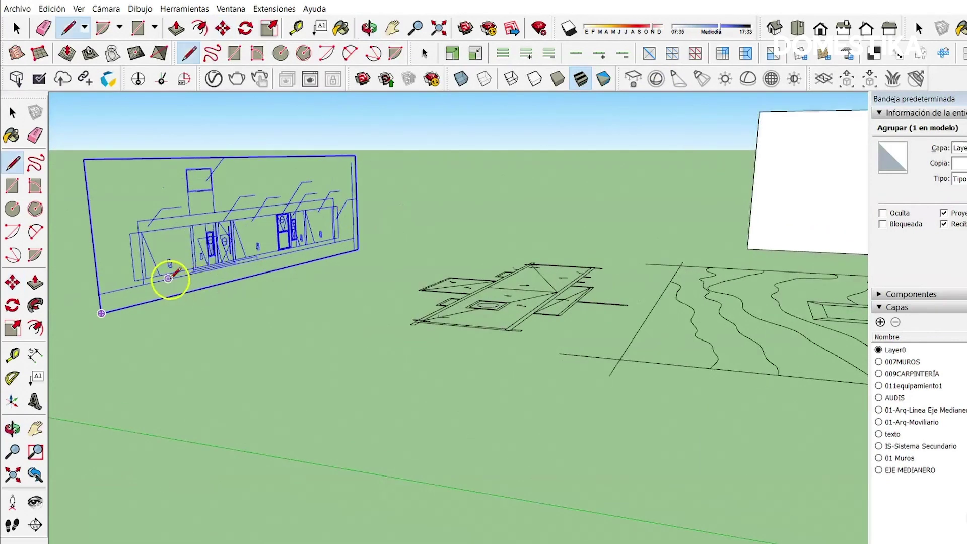
{"action": "middle_click_drag", "start_coordinate": [240, 300], "coordinate": [276, 302]}
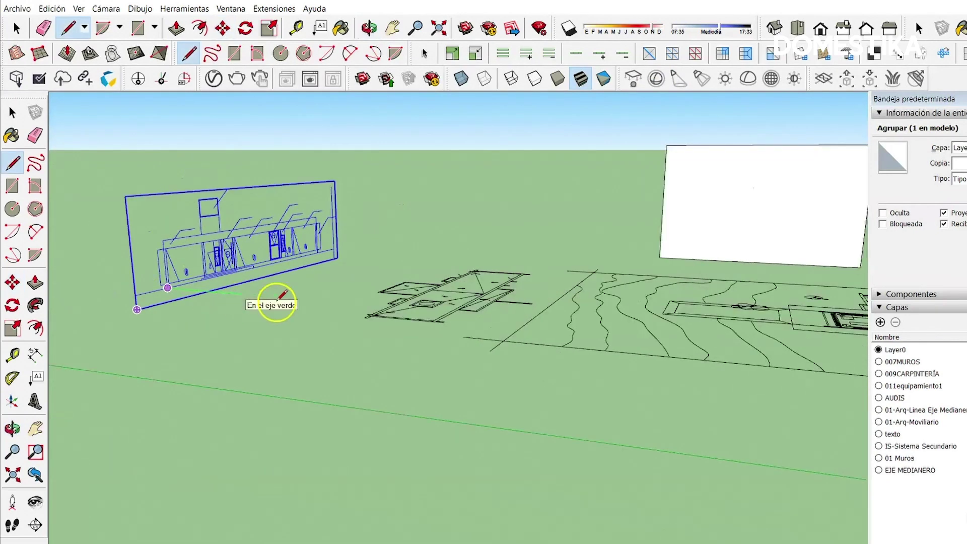
{"action": "middle_click_drag", "start_coordinate": [524, 347], "coordinate": [626, 302]}
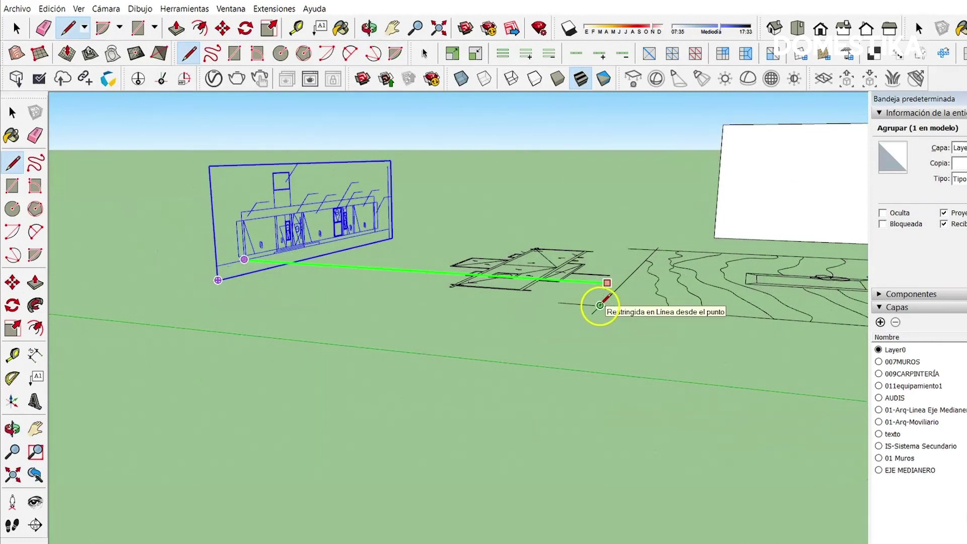
Move the upright elevation along the guide line until its base is level with the roof plan
{"action": "key", "text": "space"}
{"action": "key", "text": "m"}
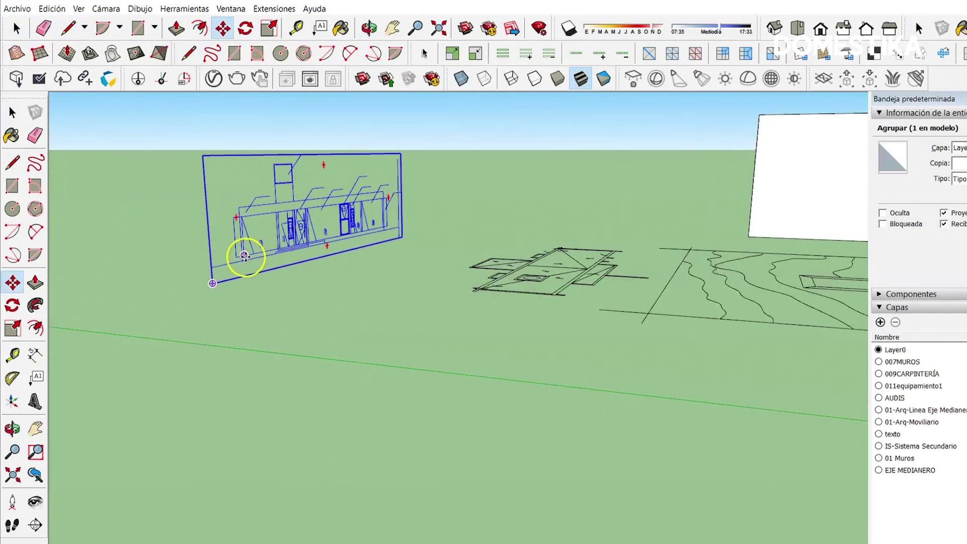
{"action": "scroll", "coordinate": [245, 254], "scroll_direction": "up", "scroll_amount": 2}
{"action": "scroll", "coordinate": [232, 257], "scroll_direction": "up", "scroll_amount": 2}
{"action": "scroll", "coordinate": [237, 256], "scroll_direction": "down", "scroll_amount": 3}
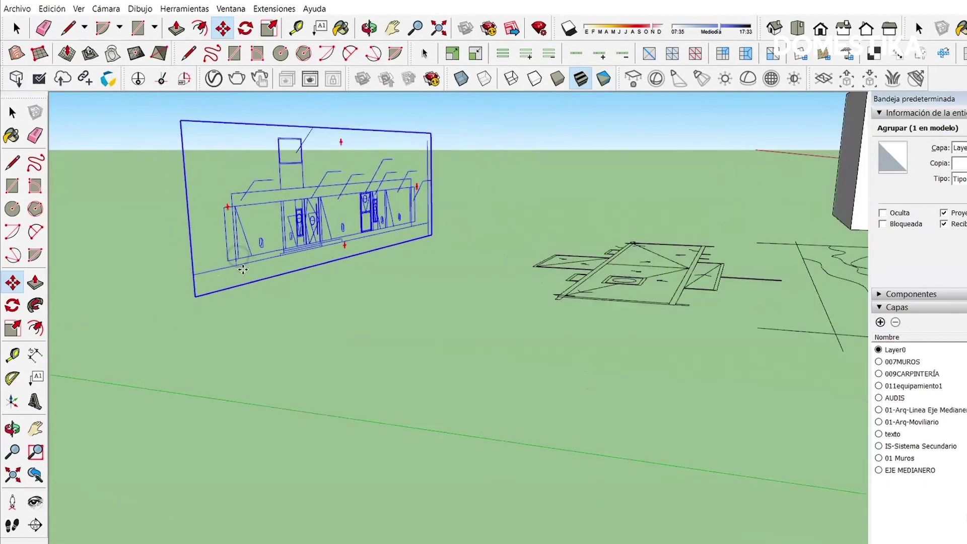
{"action": "left_click_drag", "start_coordinate": [242, 291], "coordinate": [240, 190]}
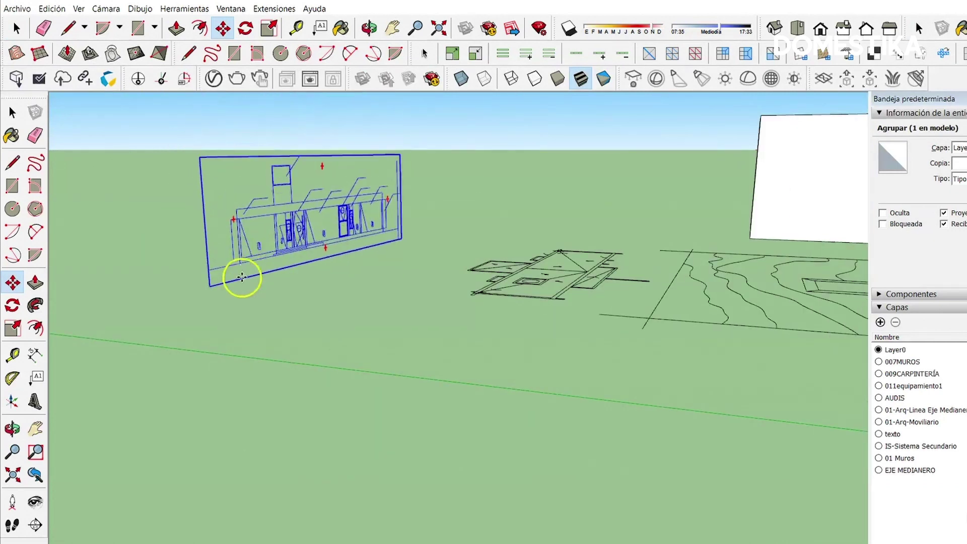
{"action": "scroll", "coordinate": [231, 278], "scroll_direction": "down", "scroll_amount": 1}
{"action": "mouse_move", "coordinate": [240, 190]}
{"action": "left_mouse_down"}
{"action": "mouse_move", "coordinate": [231, 278]}
{"action": "mouse_move", "coordinate": [228, 205]}
{"action": "mouse_move", "coordinate": [280, 262]}
{"action": "mouse_move", "coordinate": [281, 233]}
{"action": "mouse_move", "coordinate": [472, 299]}
{"action": "left_mouse_up"}
{"action": "scroll", "coordinate": [231, 278], "scroll_direction": "down", "scroll_amount": 2}
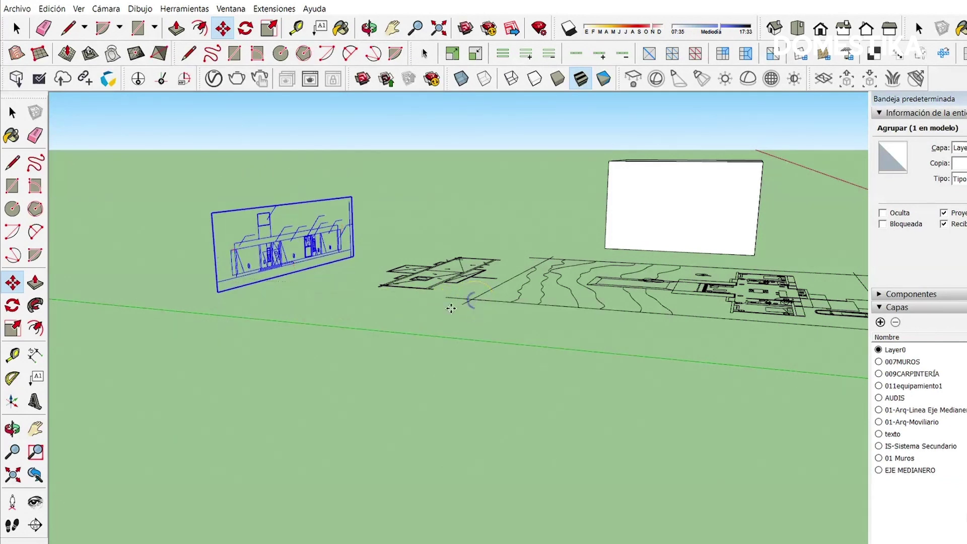
{"action": "key", "text": "space"}
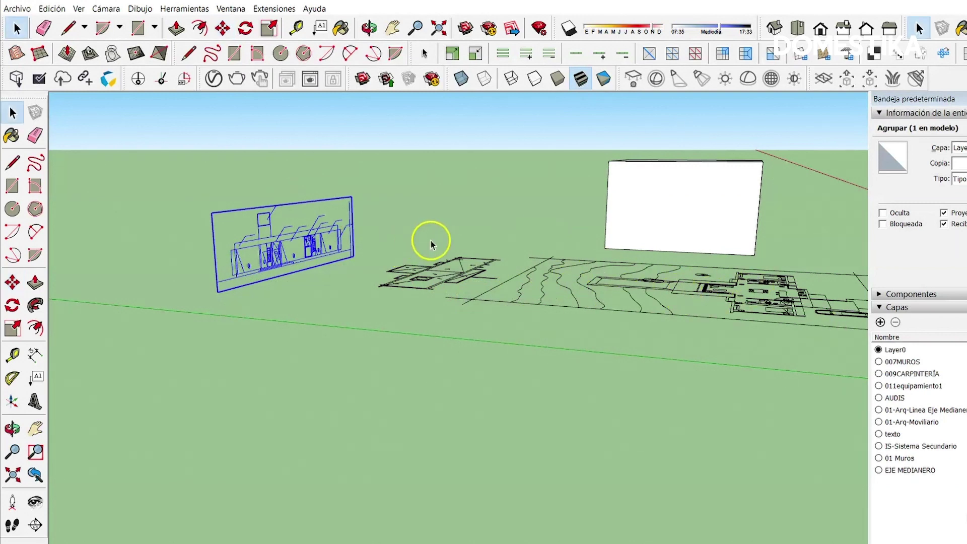
{"action": "middle_click_drag", "start_coordinate": [431, 241], "coordinate": [231, 264]}
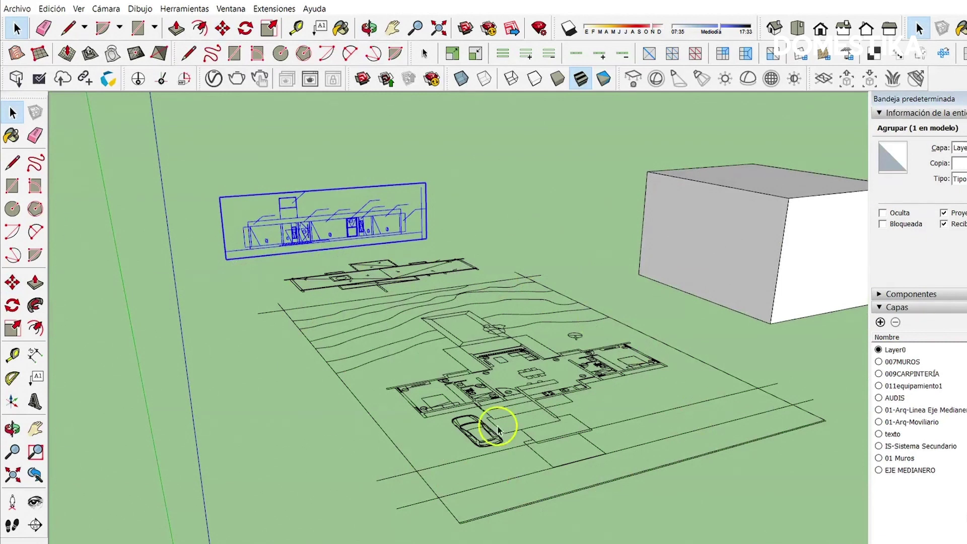
Select the second flat elevation drawing and slide it along the red axis
{"action": "scroll", "coordinate": [497, 429], "scroll_direction": "down", "scroll_amount": 5}
{"action": "mouse_move", "coordinate": [400, 408]}
{"action": "middle_mouse_down"}
{"action": "mouse_move", "coordinate": [222, 360]}
{"action": "mouse_move", "coordinate": [321, 316]}
{"action": "mouse_move", "coordinate": [648, 459]}
{"action": "middle_mouse_up"}
{"action": "left_click", "coordinate": [222, 360]}
{"action": "left_click", "coordinate": [649, 463]}
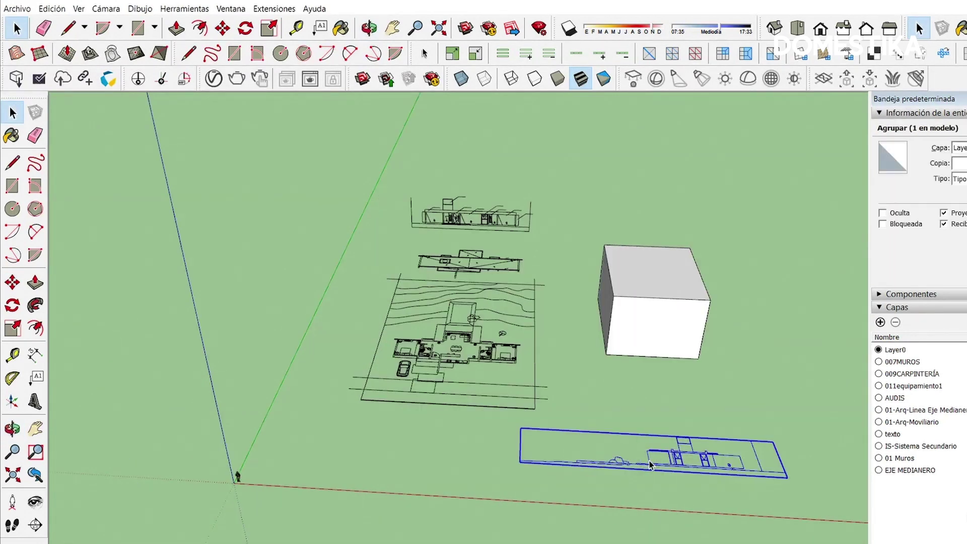
{"action": "key", "text": "m"}
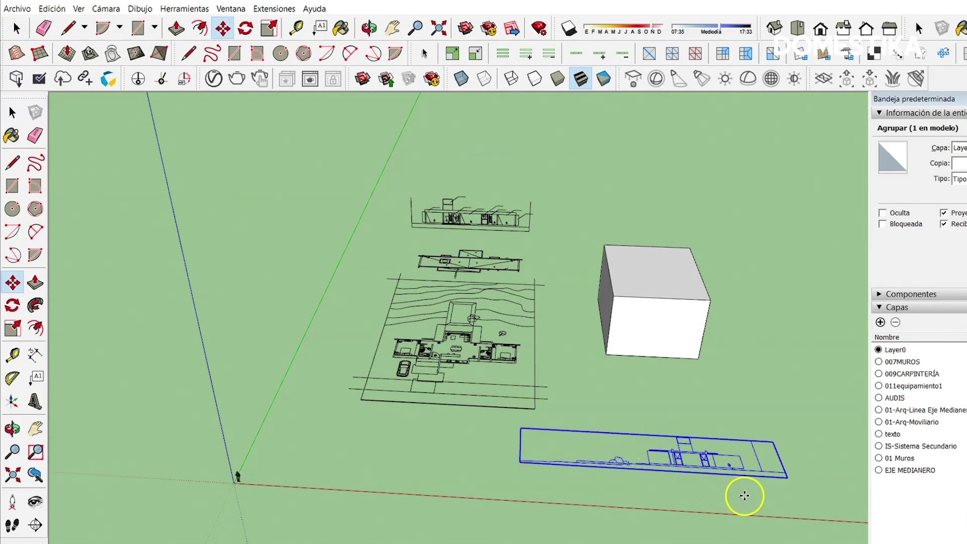
{"action": "left_click", "coordinate": [713, 495]}
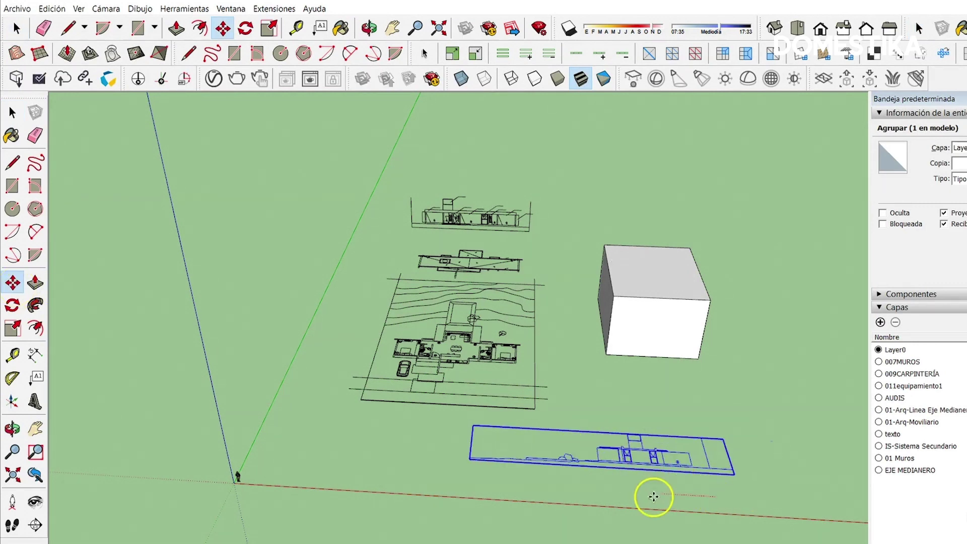
{"action": "middle_click_drag", "start_coordinate": [401, 442], "coordinate": [585, 426]}
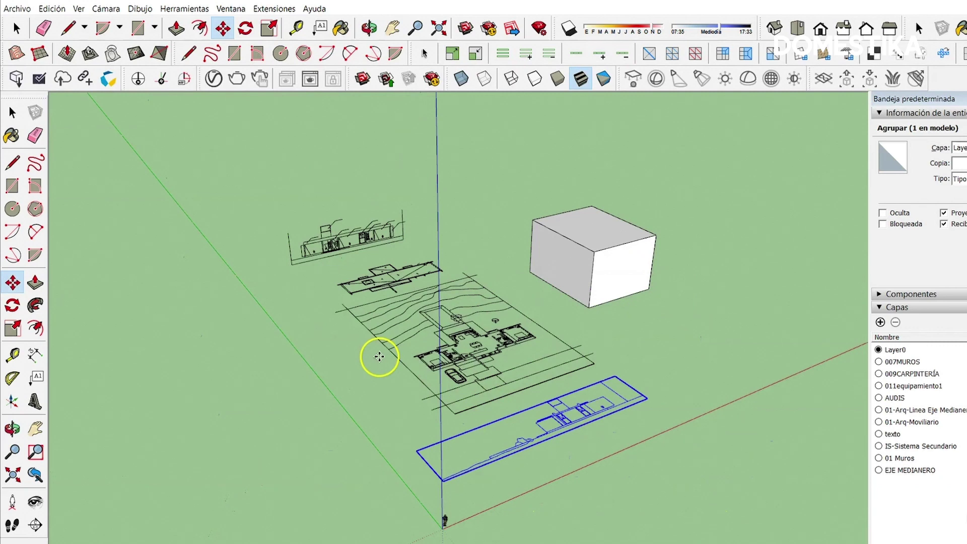
{"action": "left_click", "coordinate": [13, 305]}
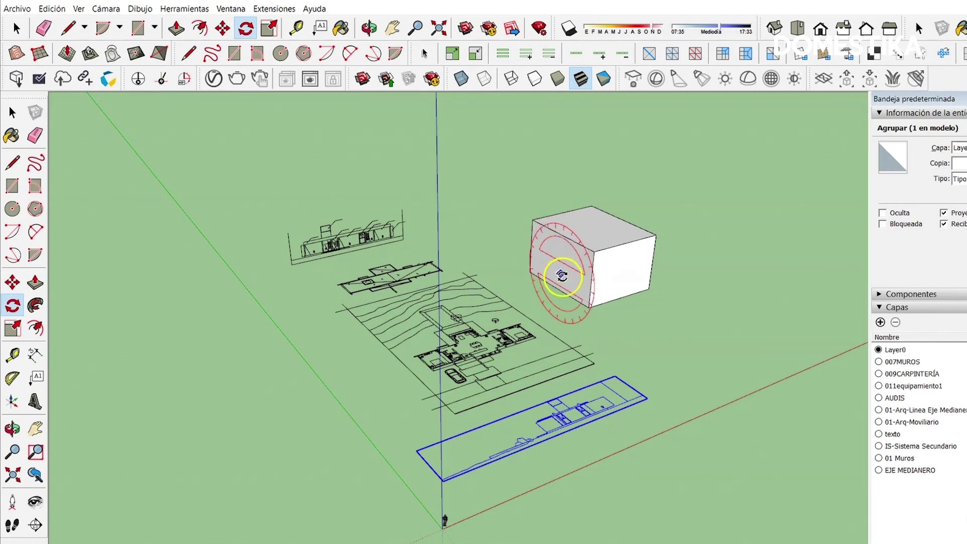
Rotate the second elevation 90° about the red axis so it stands upright
{"action": "left_click", "coordinate": [701, 376]}
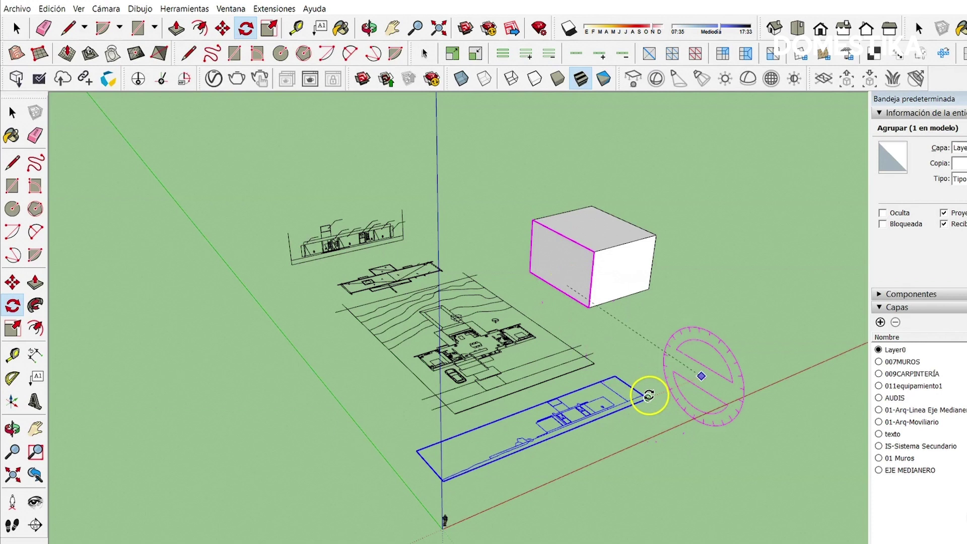
{"action": "left_click", "coordinate": [658, 385]}
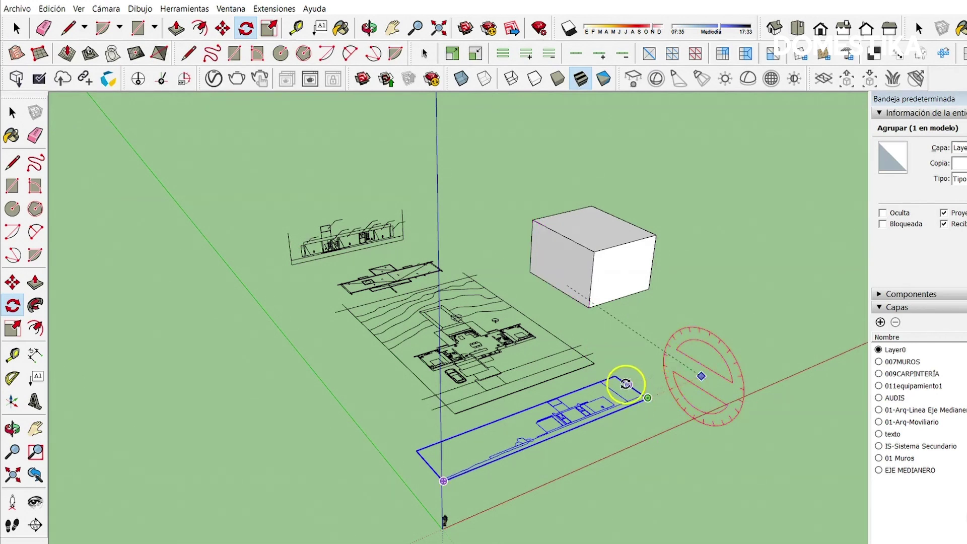
{"action": "left_click", "coordinate": [654, 305]}
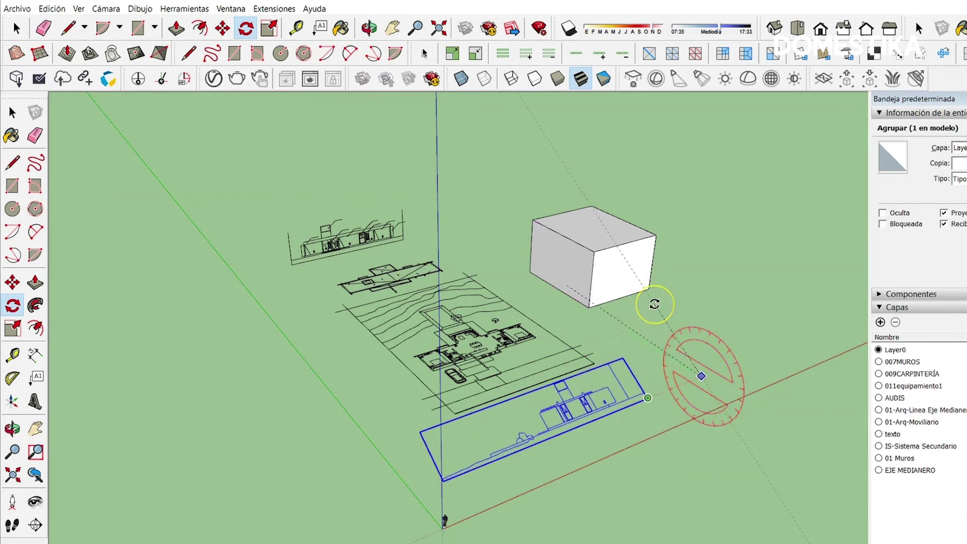
{"action": "left_click", "coordinate": [654, 304]}
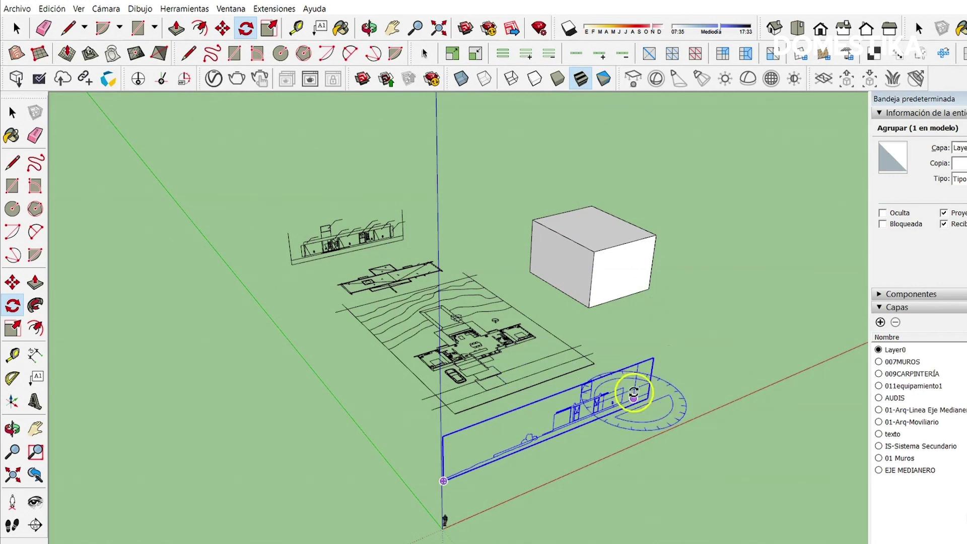
{"action": "scroll", "coordinate": [551, 462], "scroll_direction": "up", "scroll_amount": 1}
{"action": "scroll", "coordinate": [602, 444], "scroll_direction": "up", "scroll_amount": 2}
{"action": "scroll", "coordinate": [595, 428], "scroll_direction": "up", "scroll_amount": 1}
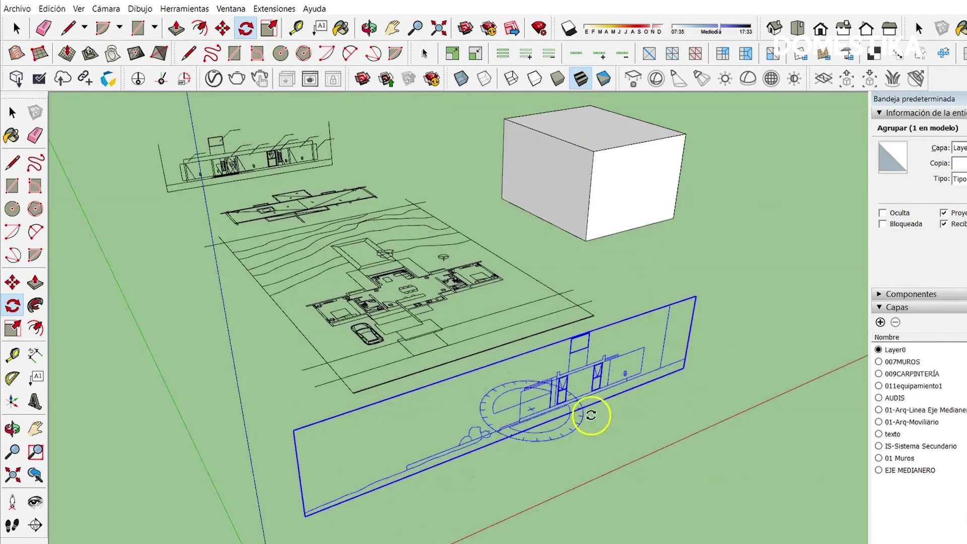
{"action": "scroll", "coordinate": [645, 410], "scroll_direction": "up", "scroll_amount": 1}
{"action": "scroll", "coordinate": [579, 443], "scroll_direction": "up", "scroll_amount": 1}
Turn the upright elevation about the blue axis so it faces the floor plan
{"action": "middle_click_drag", "start_coordinate": [554, 462], "coordinate": [336, 459]}
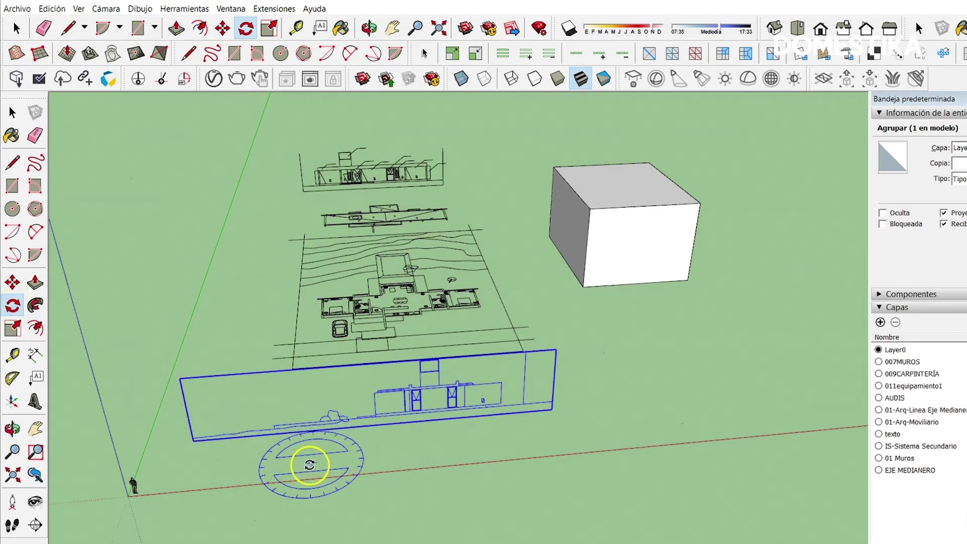
{"action": "left_click_drag", "start_coordinate": [339, 455], "coordinate": [494, 439]}
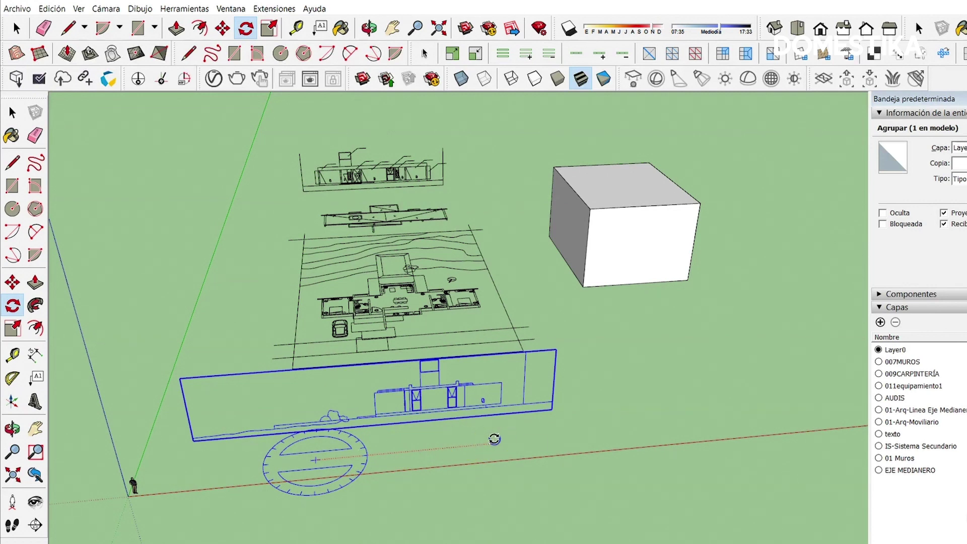
{"action": "left_click", "coordinate": [484, 482]}
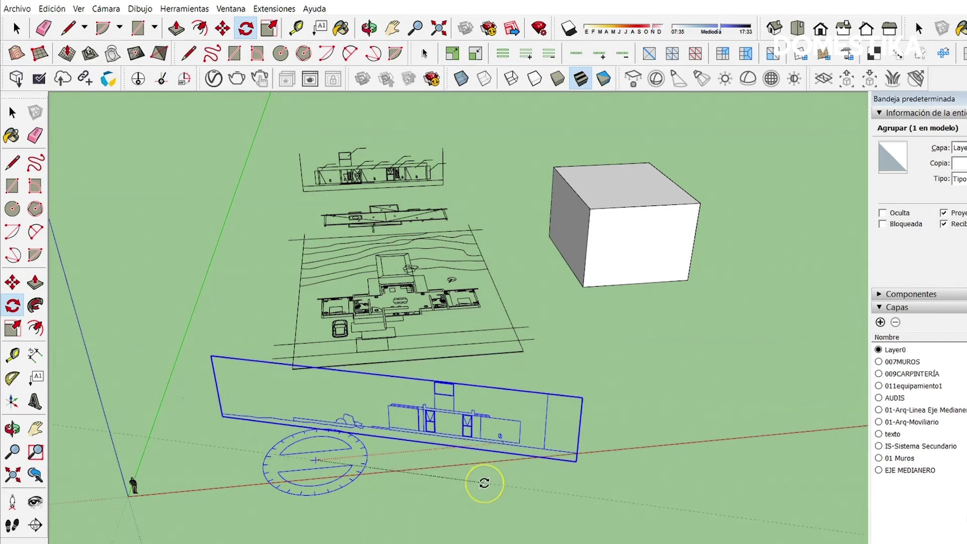
{"action": "left_click", "coordinate": [469, 501]}
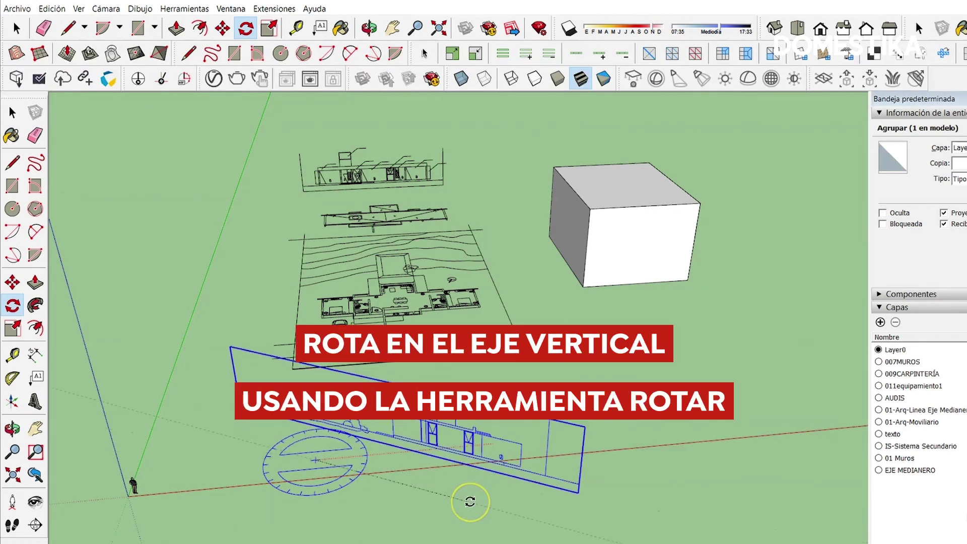
{"action": "mouse_move", "coordinate": [470, 501]}
{"action": "middle_mouse_down"}
{"action": "mouse_move", "coordinate": [396, 407]}
{"action": "mouse_move", "coordinate": [788, 302]}
{"action": "mouse_move", "coordinate": [813, 267]}
{"action": "mouse_move", "coordinate": [641, 319]}
{"action": "mouse_move", "coordinate": [171, 304]}
{"action": "middle_mouse_up"}
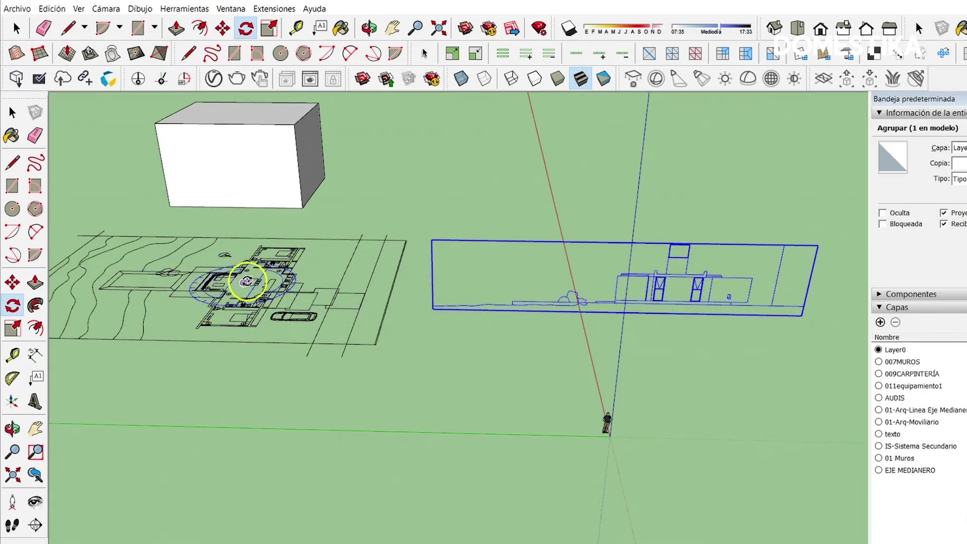
With the Move tool active, zoom and orbit to an elevated view of the site plan
{"action": "scroll", "coordinate": [752, 262], "scroll_direction": "up", "scroll_amount": 2}
{"action": "scroll", "coordinate": [745, 281], "scroll_direction": "up", "scroll_amount": 2}
{"action": "scroll", "coordinate": [756, 317], "scroll_direction": "up", "scroll_amount": 2}
{"action": "scroll", "coordinate": [741, 331], "scroll_direction": "up", "scroll_amount": 2}
{"action": "scroll", "coordinate": [717, 309], "scroll_direction": "up", "scroll_amount": 2}
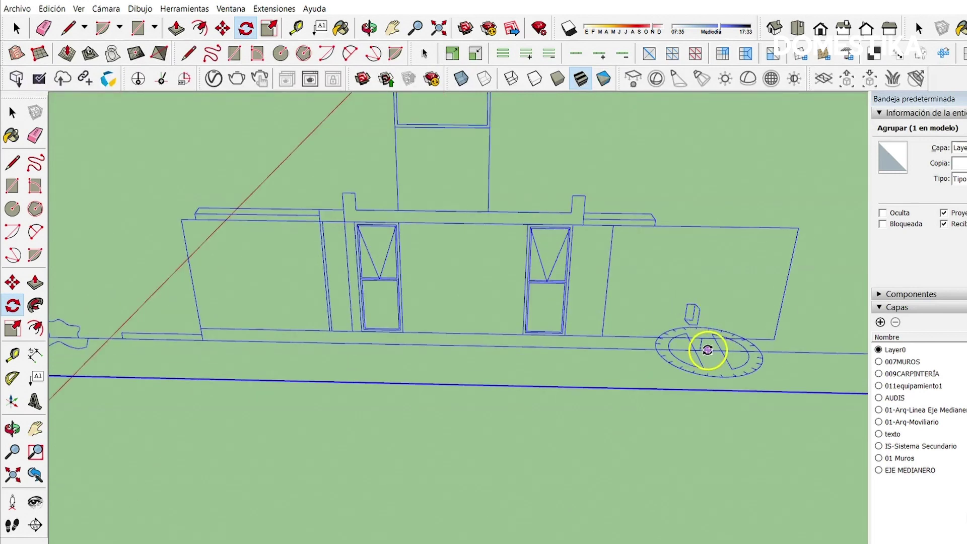
{"action": "key", "text": "m"}
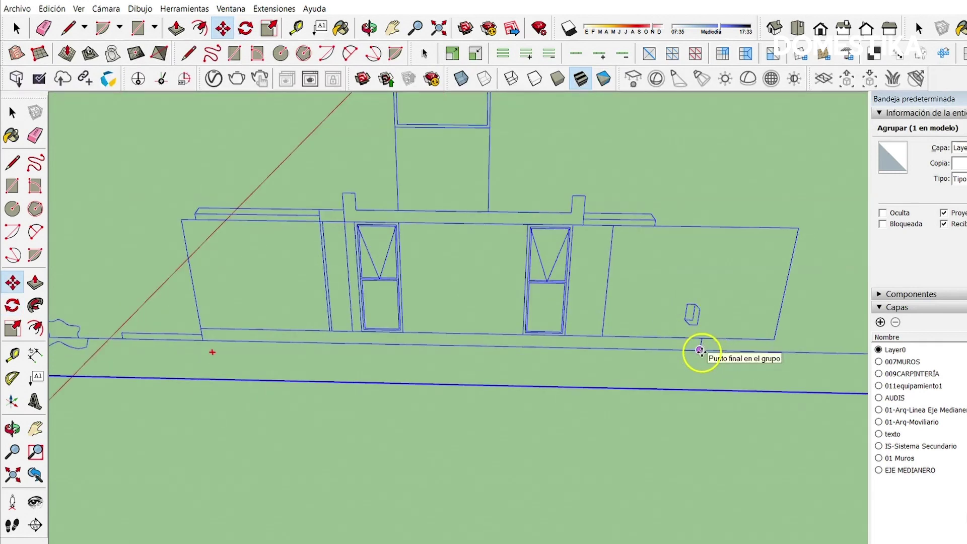
{"action": "scroll", "coordinate": [705, 345], "scroll_direction": "down", "scroll_amount": 5}
{"action": "mouse_move", "coordinate": [765, 298]}
{"action": "middle_mouse_down"}
{"action": "mouse_move", "coordinate": [781, 297]}
{"action": "mouse_move", "coordinate": [422, 282]}
{"action": "middle_mouse_up"}
{"action": "scroll", "coordinate": [765, 298], "scroll_direction": "down", "scroll_amount": 2}
{"action": "scroll", "coordinate": [353, 322], "scroll_direction": "up", "scroll_amount": 3}
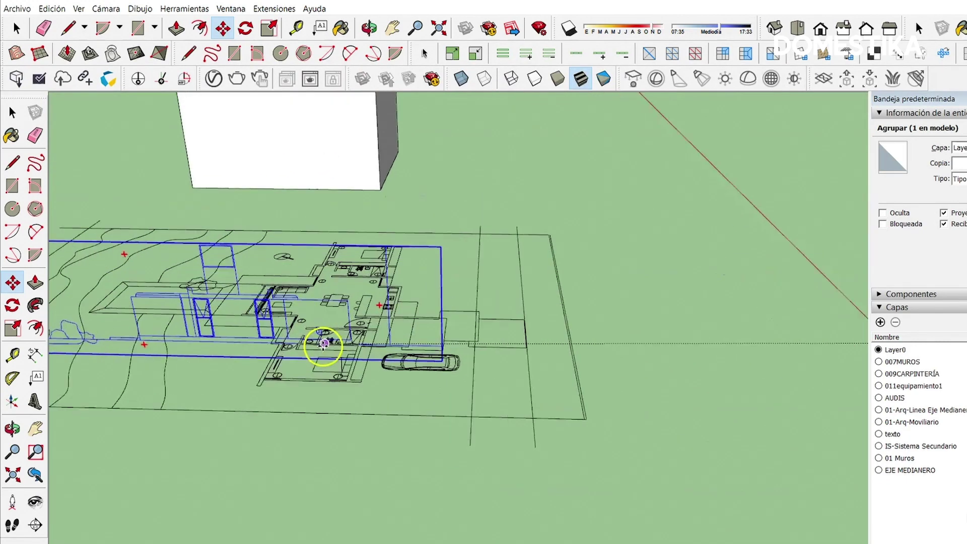
{"action": "scroll", "coordinate": [324, 402], "scroll_direction": "up", "scroll_amount": 3}
{"action": "scroll", "coordinate": [370, 423], "scroll_direction": "up", "scroll_amount": 3}
{"action": "scroll", "coordinate": [372, 438], "scroll_direction": "up", "scroll_amount": 2}
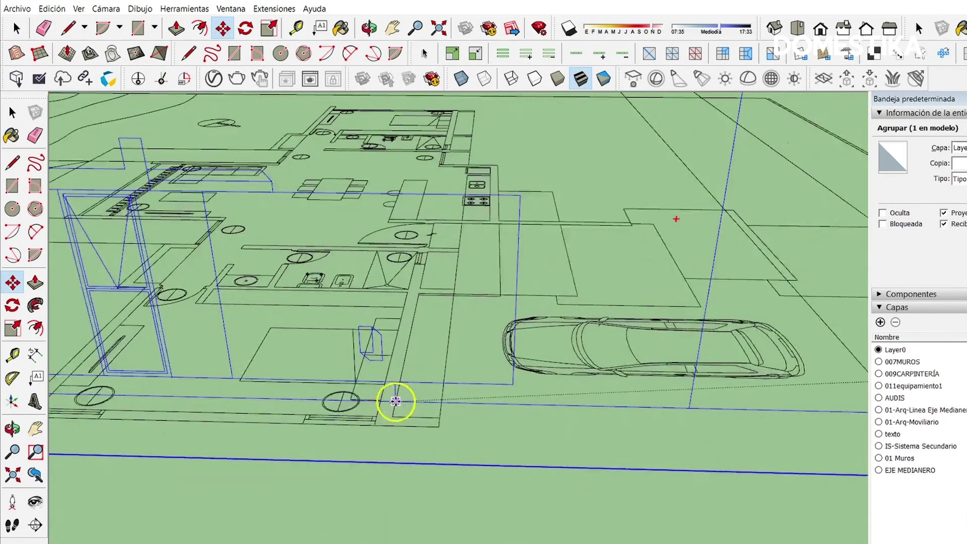
{"action": "scroll", "coordinate": [400, 399], "scroll_direction": "up", "scroll_amount": 2}
{"action": "scroll", "coordinate": [443, 410], "scroll_direction": "up", "scroll_amount": 1}
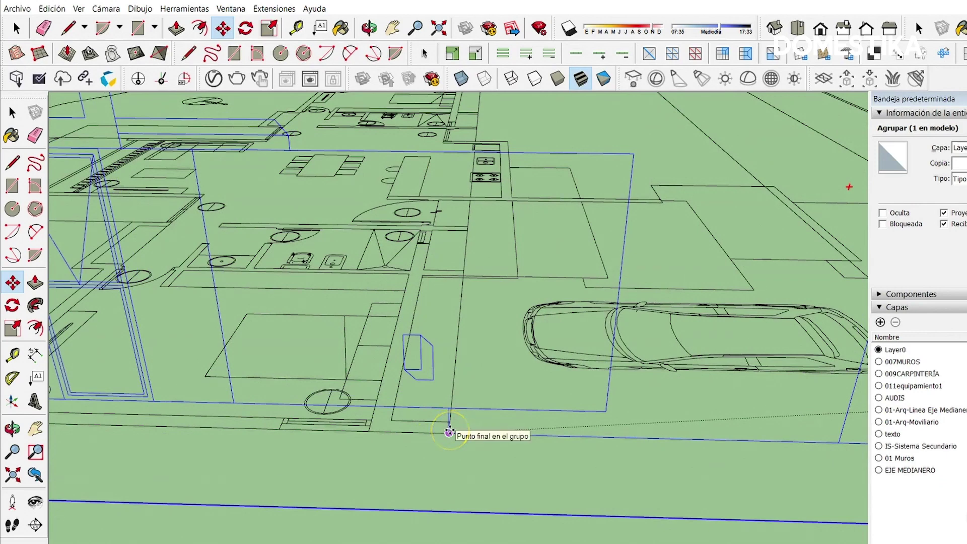
{"action": "left_click", "coordinate": [449, 431]}
{"action": "scroll", "coordinate": [473, 418], "scroll_direction": "down", "scroll_amount": 3}
{"action": "scroll", "coordinate": [492, 406], "scroll_direction": "down", "scroll_amount": 2}
{"action": "scroll", "coordinate": [453, 375], "scroll_direction": "down", "scroll_amount": 2}
Slide the upright elevation so its endpoint aligns with the plan's wall line
{"action": "mouse_move", "coordinate": [587, 285]}
{"action": "middle_mouse_down"}
{"action": "mouse_move", "coordinate": [97, 252]}
{"action": "mouse_move", "coordinate": [317, 205]}
{"action": "mouse_move", "coordinate": [244, 311]}
{"action": "middle_mouse_up"}
{"action": "scroll", "coordinate": [302, 295], "scroll_direction": "up", "scroll_amount": 2}
{"action": "scroll", "coordinate": [360, 252], "scroll_direction": "up", "scroll_amount": 2}
{"action": "scroll", "coordinate": [388, 295], "scroll_direction": "up", "scroll_amount": 2}
{"action": "mouse_move", "coordinate": [381, 283]}
{"action": "middle_mouse_down"}
{"action": "mouse_move", "coordinate": [579, 313]}
{"action": "mouse_move", "coordinate": [506, 354]}
{"action": "middle_mouse_up"}
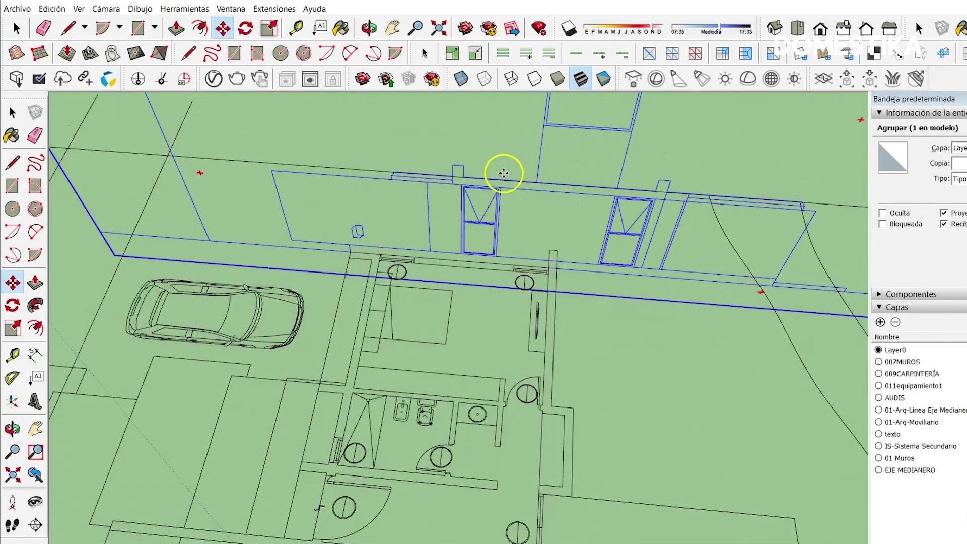
{"action": "scroll", "coordinate": [463, 254], "scroll_direction": "up", "scroll_amount": 2}
{"action": "scroll", "coordinate": [446, 257], "scroll_direction": "up", "scroll_amount": 2}
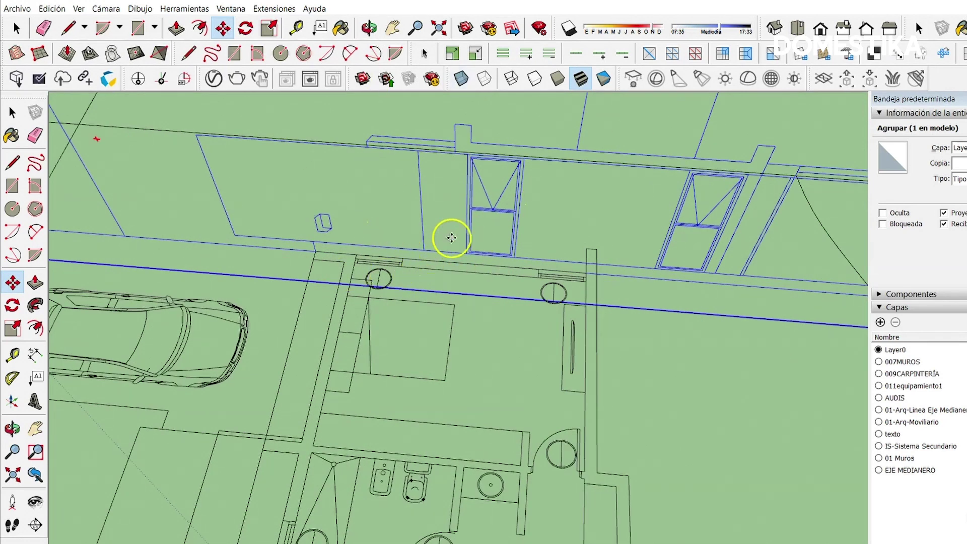
{"action": "scroll", "coordinate": [465, 262], "scroll_direction": "up", "scroll_amount": 2}
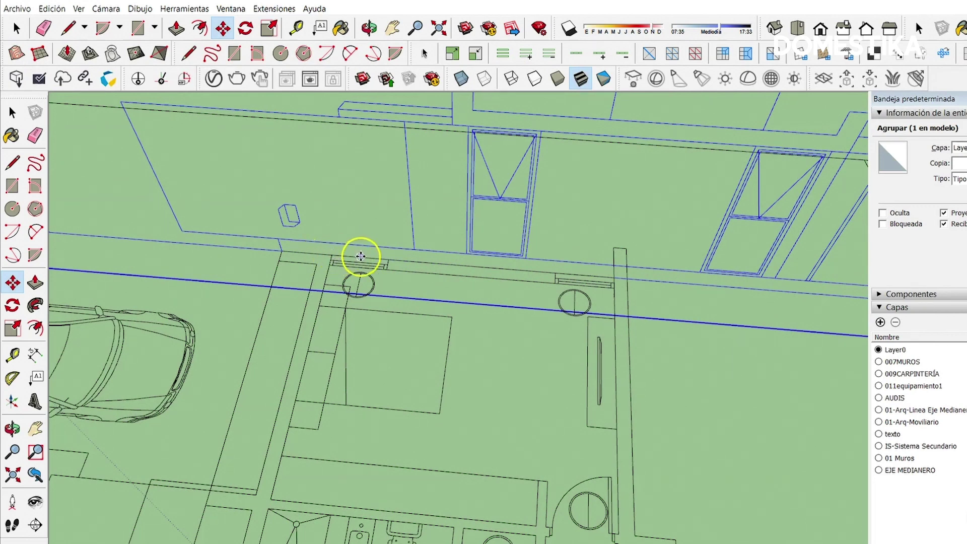
{"action": "left_click", "coordinate": [459, 253]}
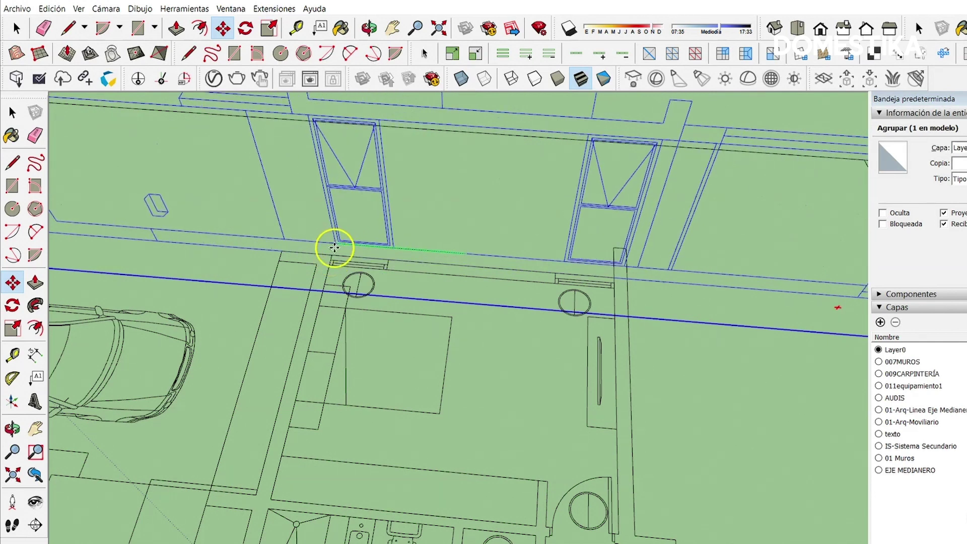
{"action": "left_click", "coordinate": [333, 254]}
{"action": "mouse_move", "coordinate": [443, 253]}
{"action": "middle_mouse_down"}
{"action": "mouse_move", "coordinate": [308, 121]}
{"action": "mouse_move", "coordinate": [166, 156]}
{"action": "mouse_move", "coordinate": [520, 291]}
{"action": "mouse_move", "coordinate": [421, 339]}
{"action": "mouse_move", "coordinate": [624, 352]}
{"action": "mouse_move", "coordinate": [431, 334]}
{"action": "mouse_move", "coordinate": [416, 298]}
{"action": "middle_mouse_up"}
{"action": "middle_click_drag", "start_coordinate": [318, 443], "coordinate": [276, 450]}
Start a guide line from the plan corner toward the elevation's base, then cancel it
{"action": "key", "text": "l"}
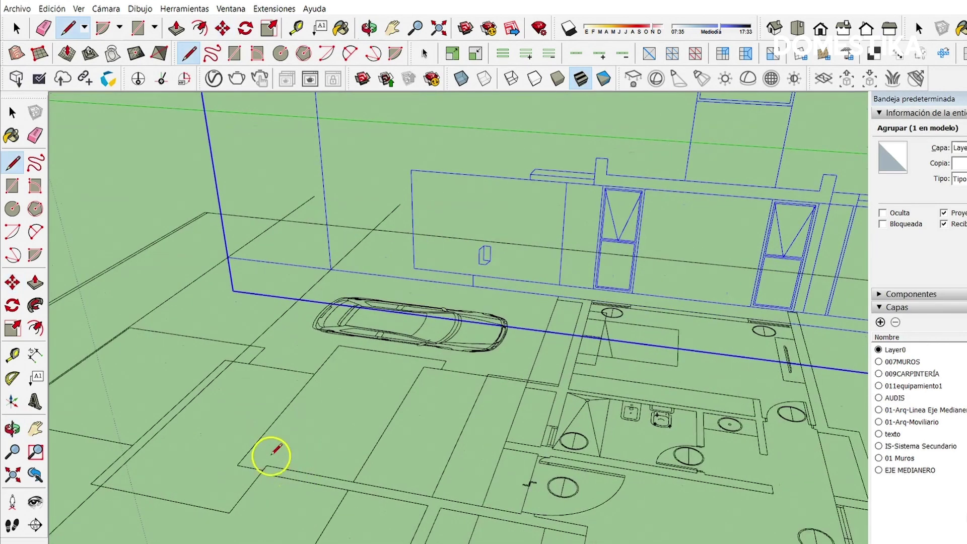
{"action": "left_click", "coordinate": [267, 465]}
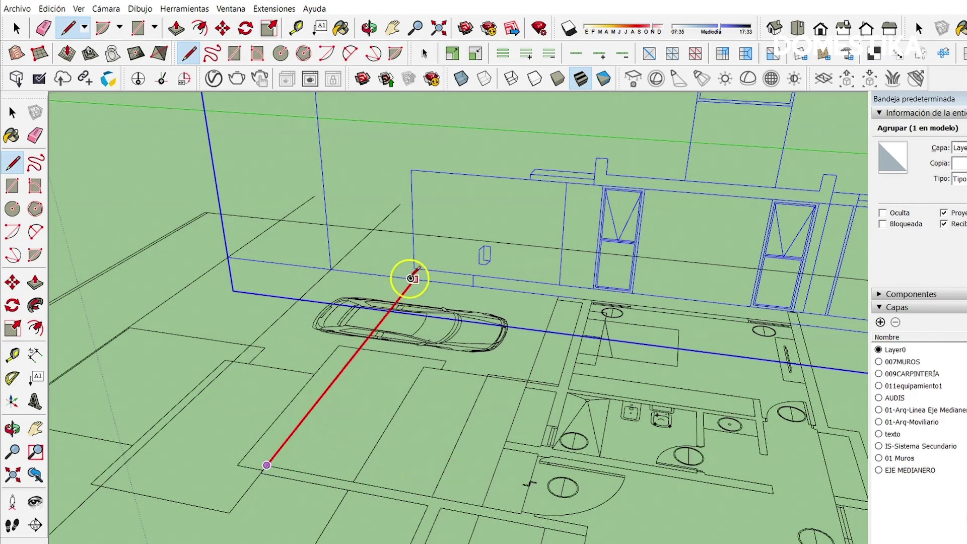
{"action": "key", "text": "space"}
{"action": "scroll", "coordinate": [378, 319], "scroll_direction": "down", "scroll_amount": 3}
{"action": "scroll", "coordinate": [380, 323], "scroll_direction": "down", "scroll_amount": 2}
{"action": "mouse_move", "coordinate": [381, 323]}
{"action": "middle_mouse_down"}
{"action": "mouse_move", "coordinate": [619, 458]}
{"action": "mouse_move", "coordinate": [535, 220]}
{"action": "mouse_move", "coordinate": [537, 277]}
{"action": "mouse_move", "coordinate": [600, 243]}
{"action": "middle_mouse_up"}
Move the elevation down to the plan's level, deselect it, and view all drawings together
{"action": "key", "text": "m"}
{"action": "left_click", "coordinate": [679, 230]}
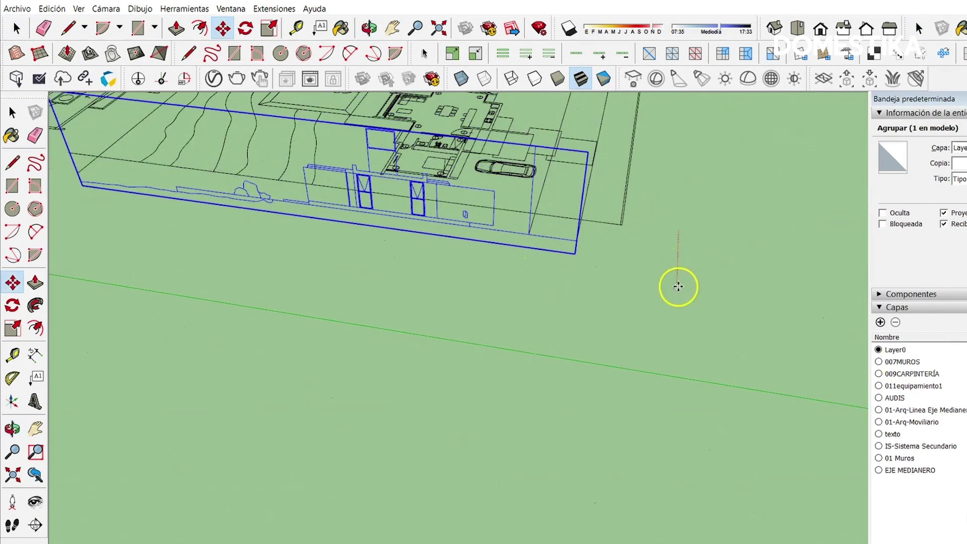
{"action": "left_click", "coordinate": [674, 402]}
{"action": "mouse_move", "coordinate": [691, 388]}
{"action": "middle_mouse_down"}
{"action": "mouse_move", "coordinate": [285, 368]}
{"action": "mouse_move", "coordinate": [599, 190]}
{"action": "mouse_move", "coordinate": [388, 284]}
{"action": "mouse_move", "coordinate": [400, 241]}
{"action": "mouse_move", "coordinate": [507, 162]}
{"action": "mouse_move", "coordinate": [479, 309]}
{"action": "middle_mouse_up"}
{"action": "key", "text": "space"}
{"action": "left_click", "coordinate": [285, 368]}
{"action": "mouse_move", "coordinate": [492, 367]}
{"action": "middle_mouse_down"}
{"action": "mouse_move", "coordinate": [479, 341]}
{"action": "mouse_move", "coordinate": [550, 360]}
{"action": "mouse_move", "coordinate": [486, 175]}
{"action": "middle_mouse_up"}
{"action": "mouse_move", "coordinate": [431, 242]}
{"action": "middle_mouse_down"}
{"action": "mouse_move", "coordinate": [492, 378]}
{"action": "mouse_move", "coordinate": [442, 308]}
{"action": "mouse_move", "coordinate": [469, 323]}
{"action": "mouse_move", "coordinate": [201, 425]}
{"action": "mouse_move", "coordinate": [416, 308]}
{"action": "mouse_move", "coordinate": [447, 350]}
{"action": "middle_mouse_up"}
{"action": "scroll", "coordinate": [503, 394], "scroll_direction": "down", "scroll_amount": 2}
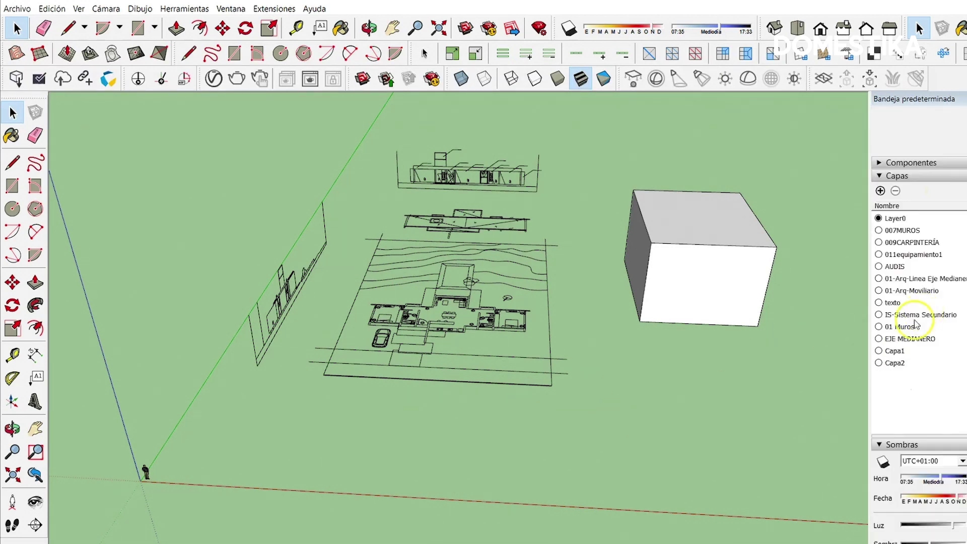
Select the floor plan and both elevation groups in turn, then clear the selection
{"action": "left_click", "coordinate": [486, 320]}
{"action": "left_click", "coordinate": [463, 181]}
{"action": "left_click", "coordinate": [286, 286]}
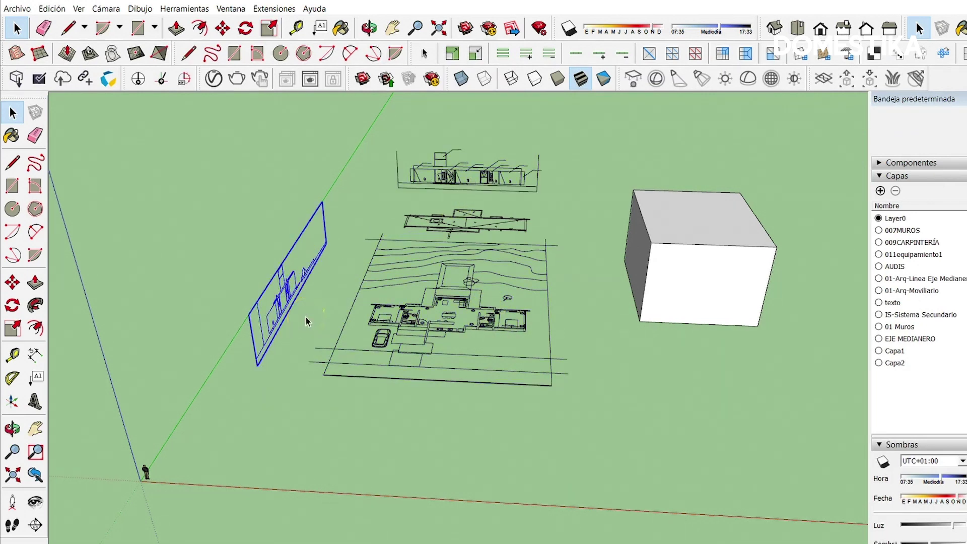
{"action": "left_click", "coordinate": [637, 378]}
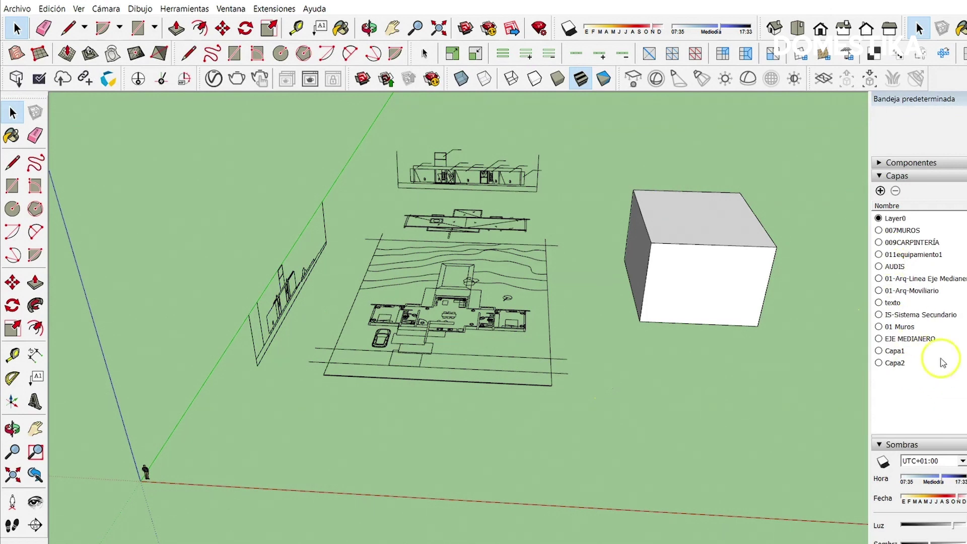
Delete layers 007MUROS through Capa2, moving their contents to the default layer
{"action": "left_click_drag", "start_coordinate": [939, 381], "coordinate": [908, 234]}
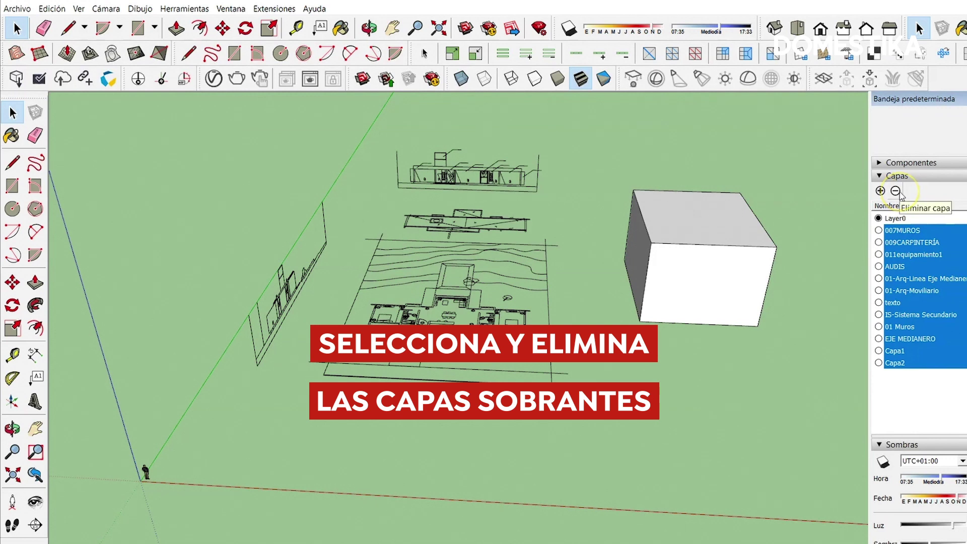
{"action": "left_click", "coordinate": [898, 192]}
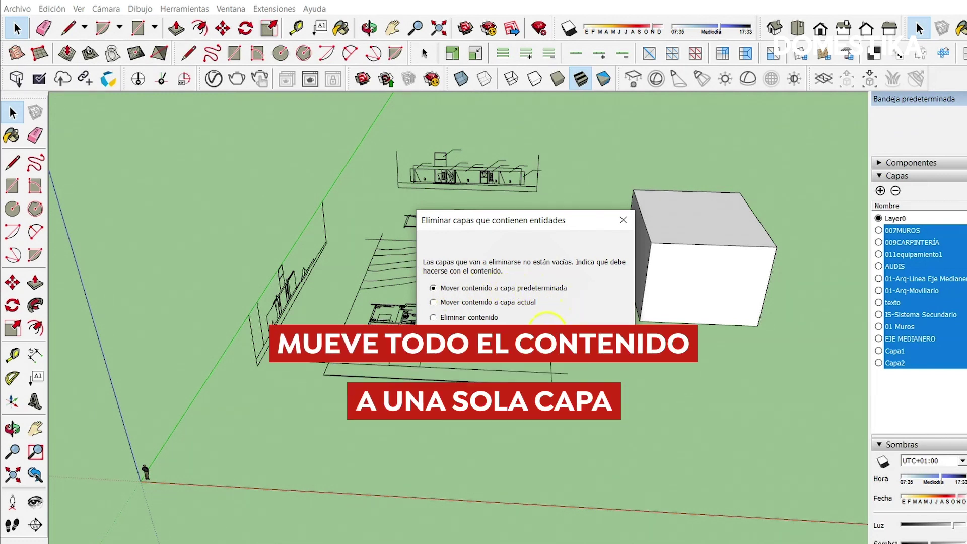
{"action": "left_click", "coordinate": [599, 347]}
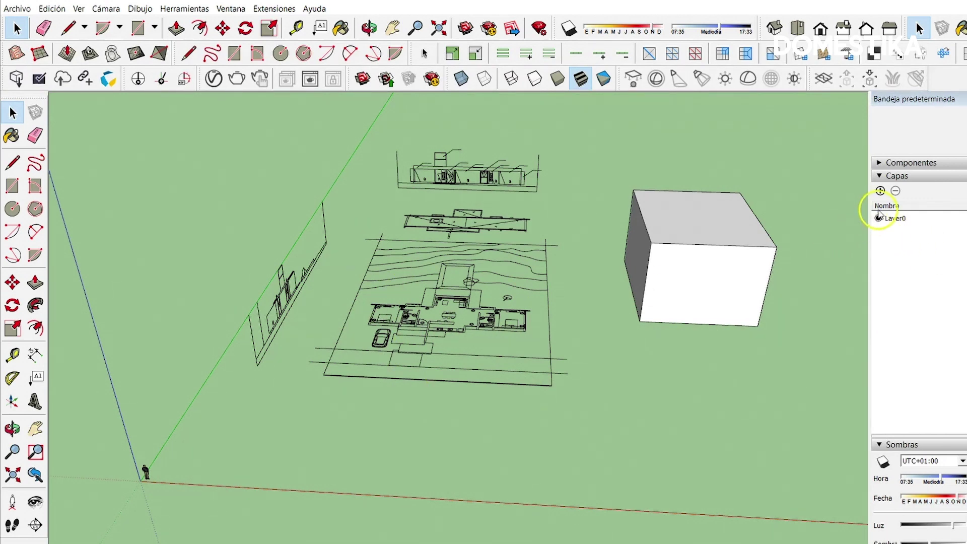
Add a new layer under Layer0 and name it PISO
{"action": "left_click", "coordinate": [880, 191]}
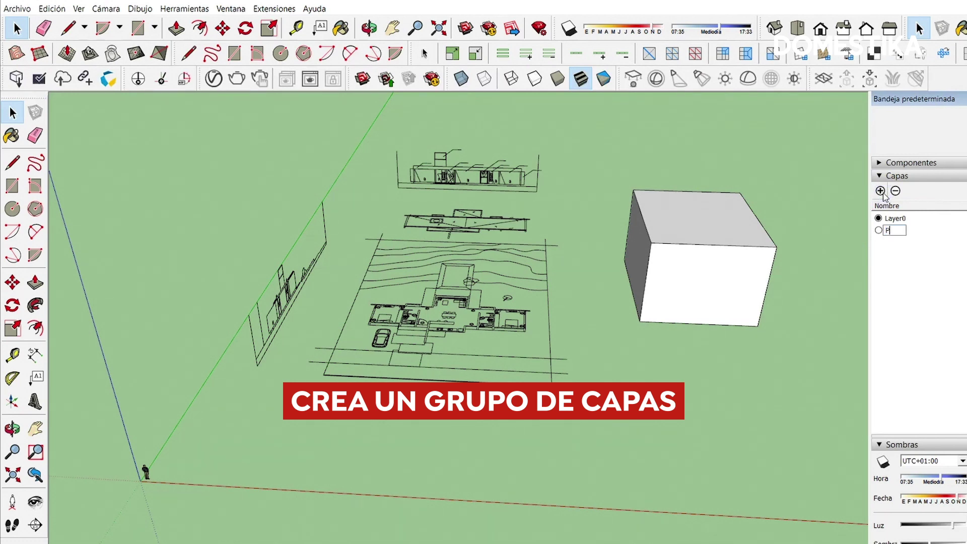
{"action": "type", "text": "ISO"}
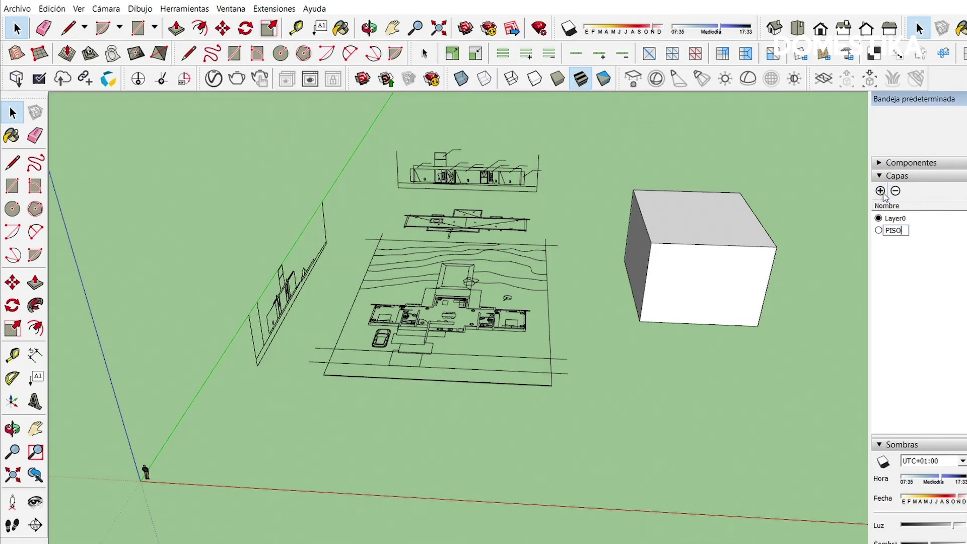